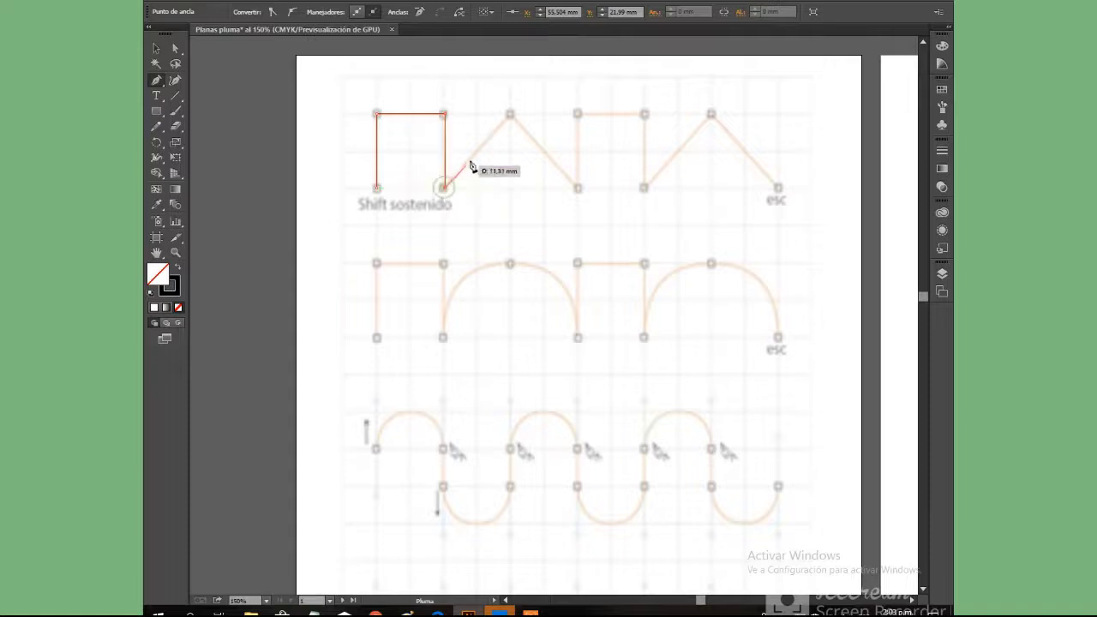
# Step: Trace the top three guide rows with the Pen tool, ending the wavy third path with an upward vertical segment
pyautogui.click(511, 115)
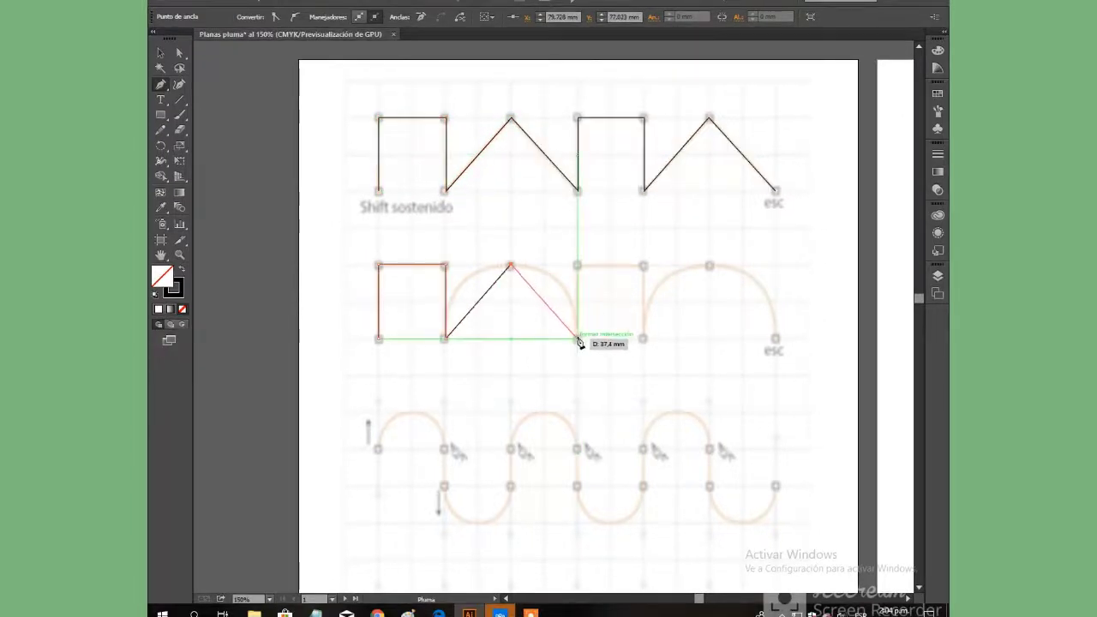
pyautogui.click(578, 340)
pyautogui.moveTo(777, 489); pyautogui.dragTo(779, 441)
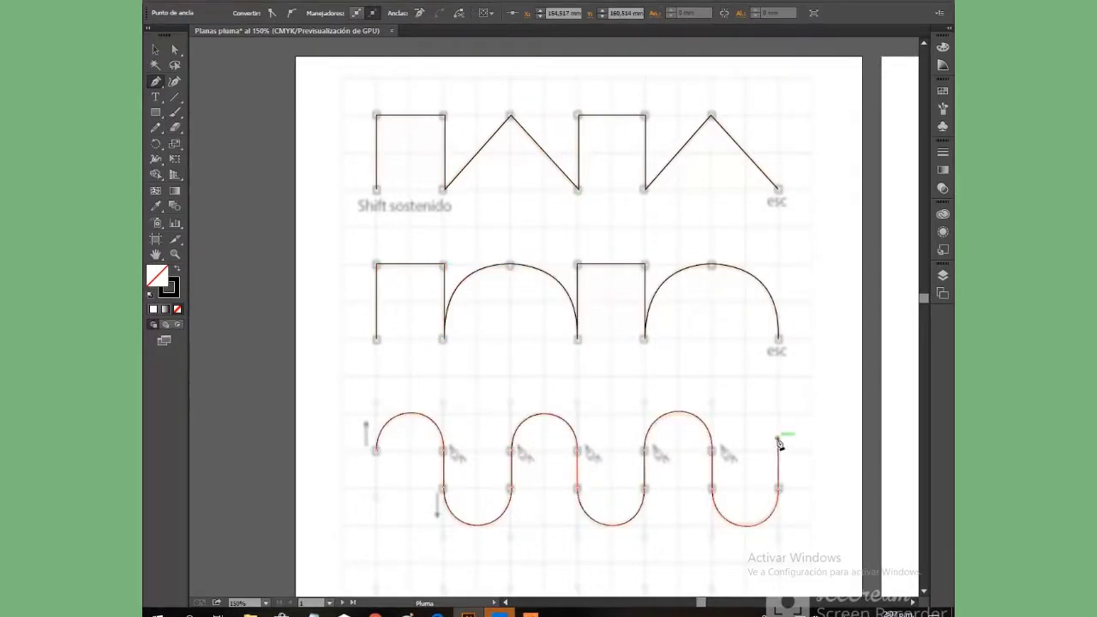
pyautogui.click(156, 128)
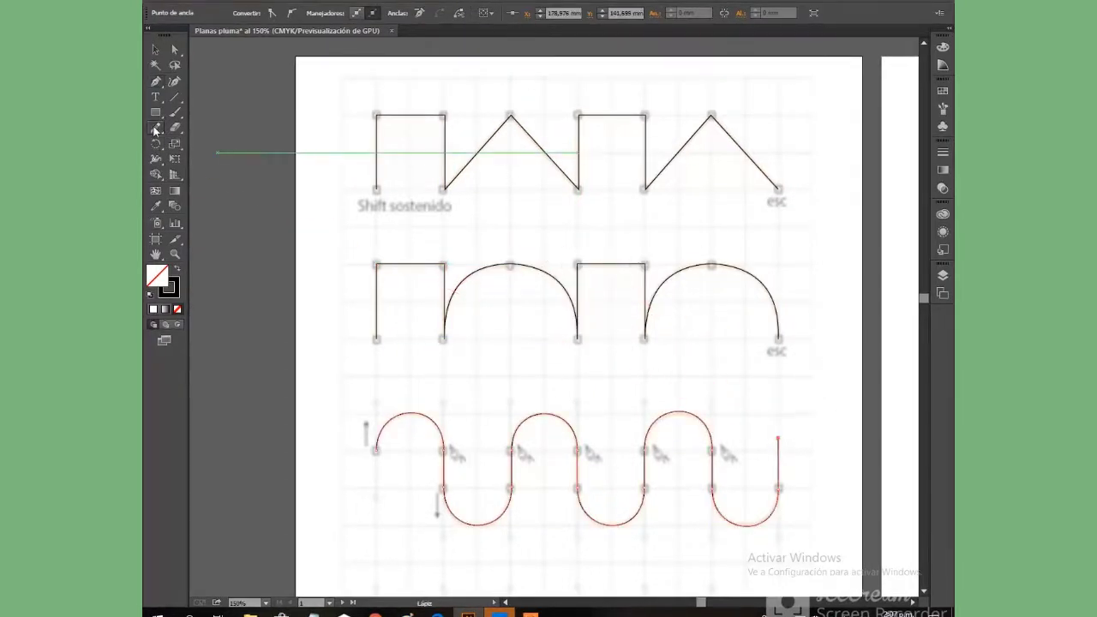
pyautogui.click(157, 82)
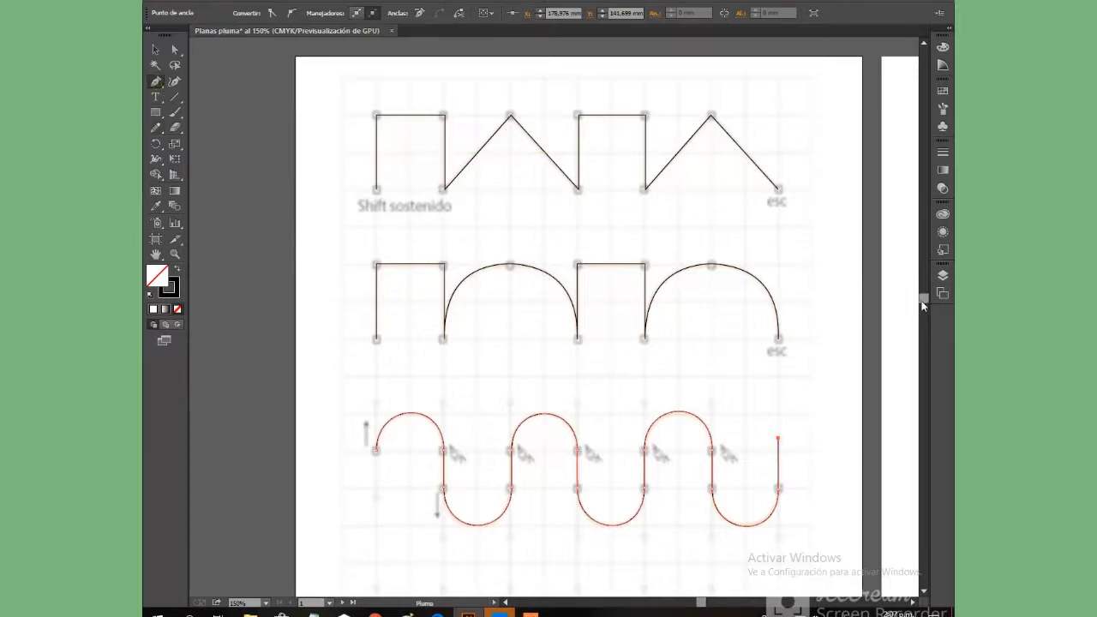
# Step: Start the fourth row's path at its first anchor with vertical direction handles, undoing the stray straight segment
pyautogui.scroll(-5, 924, 305)
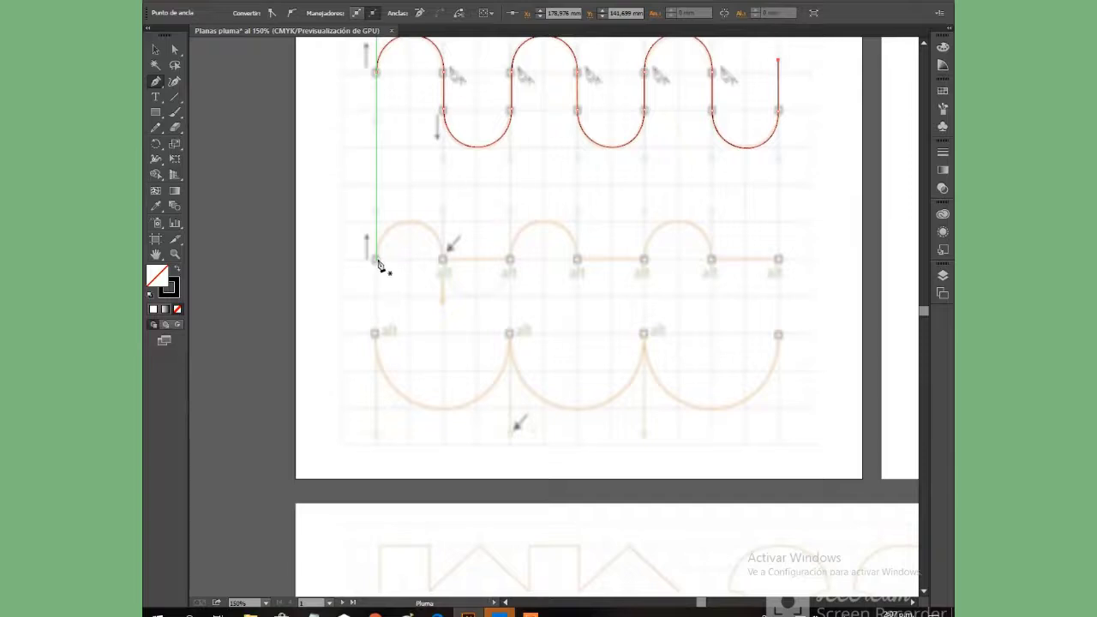
pyautogui.moveTo(376, 260); pyautogui.dragTo(381, 213)
pyautogui.moveTo(375, 208); pyautogui.dragTo(376, 207)
pyautogui.click(376, 206)
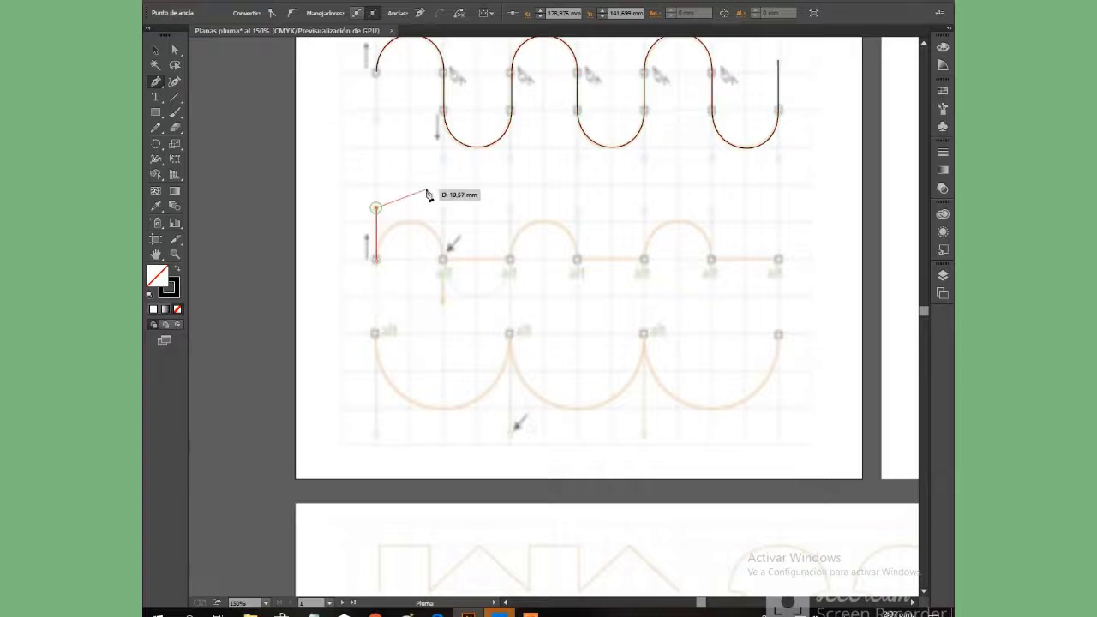
pyautogui.rightClick(433, 202)
pyautogui.click(442, 210)
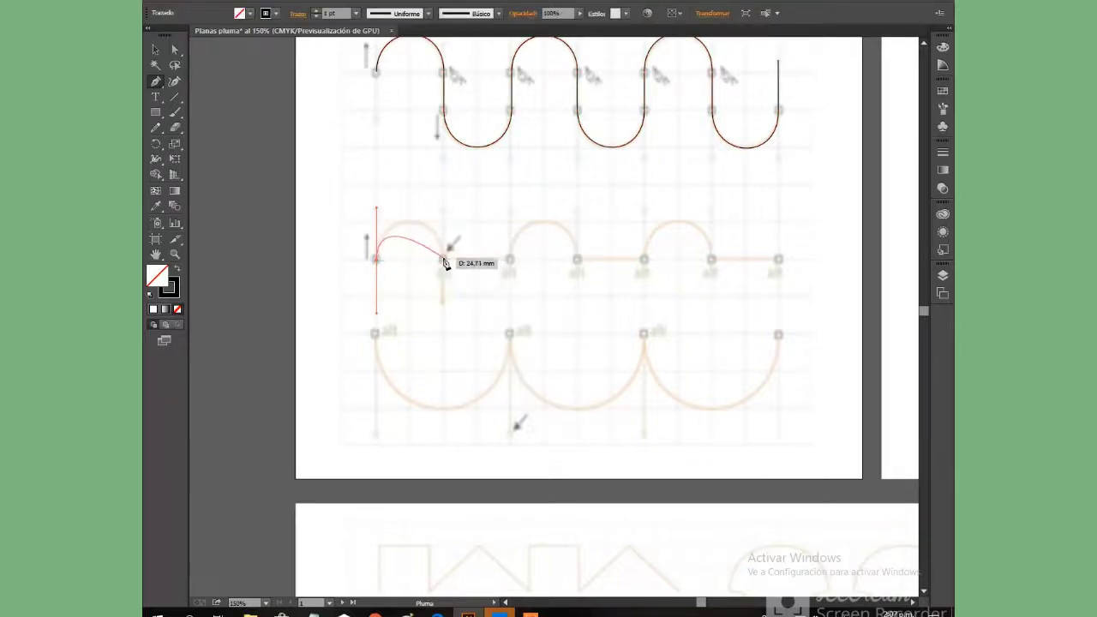
# Step: Draw the fourth row's first arch to the second anchor with vertical handles and remove that anchor's outgoing handle
pyautogui.moveTo(442, 259); pyautogui.dragTo(443, 304)
pyautogui.rightClick(443, 194)
pyautogui.click(493, 202)
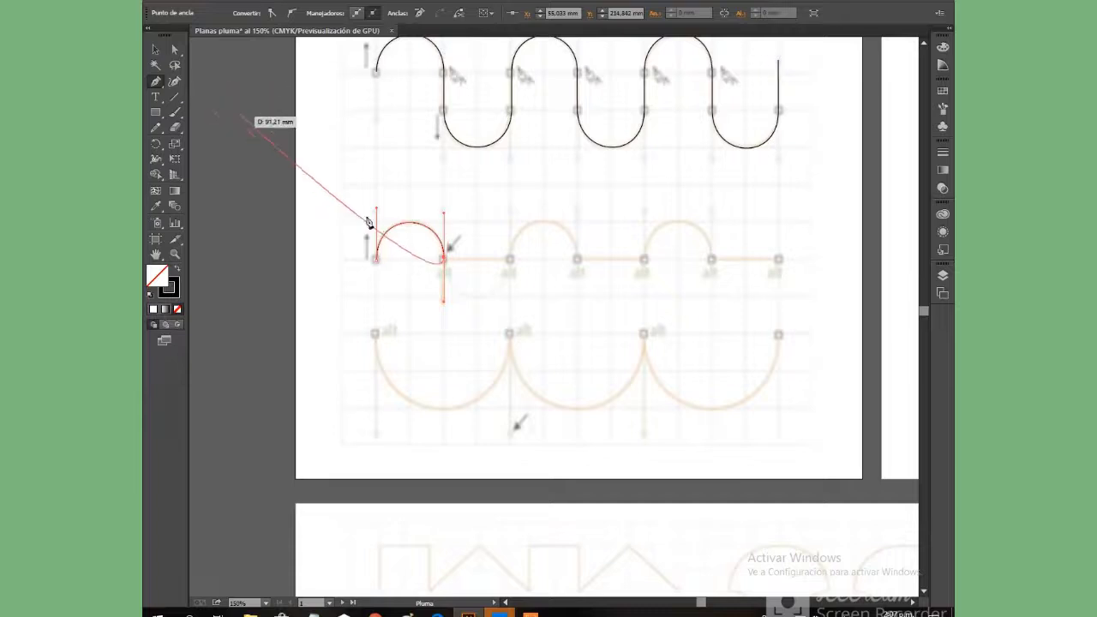
pyautogui.click(445, 262)
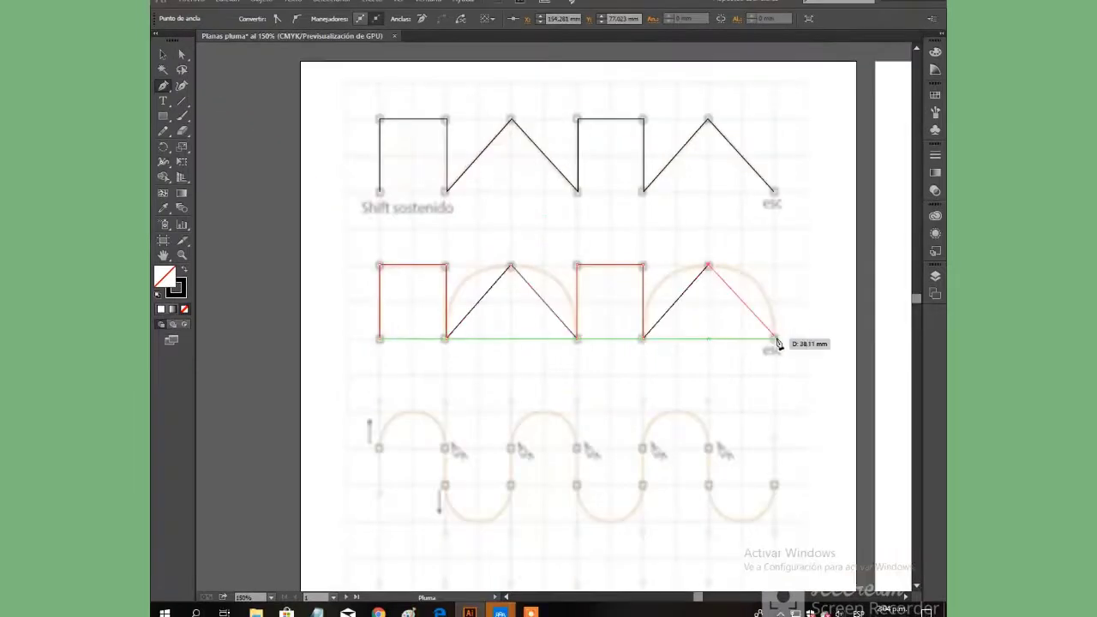
# Step: Finish the second row's straight path at its last anchor and bend the first peak's two diagonals into an arch with the Anchor Point tool
pyautogui.click(776, 339)
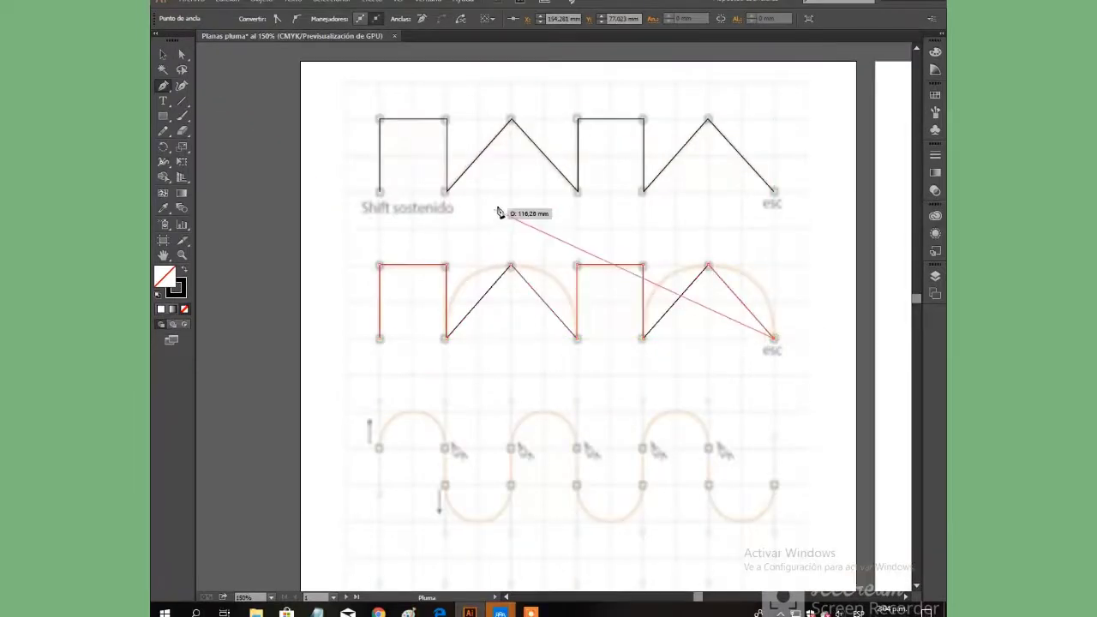
pyautogui.moveTo(163, 86); pyautogui.dragTo(215, 130)
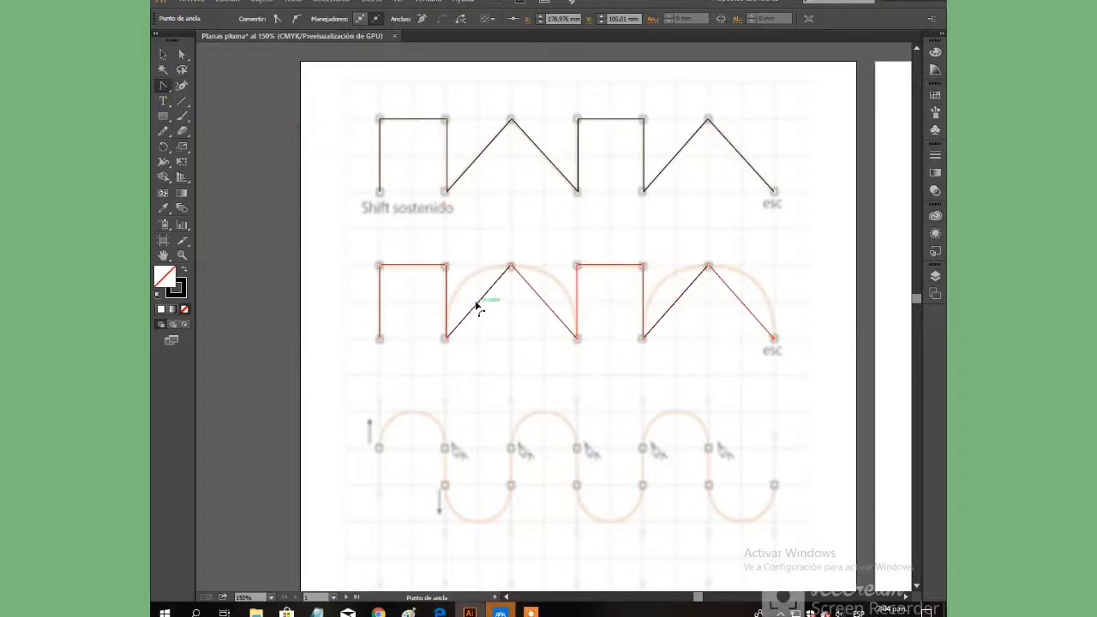
pyautogui.moveTo(477, 306); pyautogui.dragTo(489, 277)
pyautogui.moveTo(543, 301); pyautogui.dragTo(564, 283)
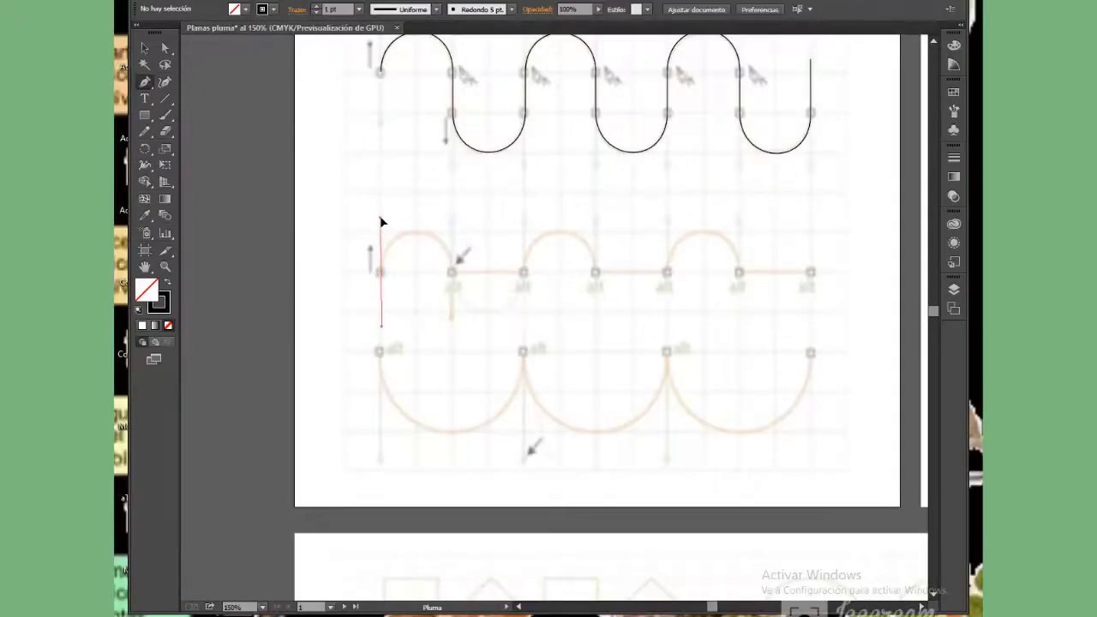
# Step: Draw the fourth row's first arch with vertical handles and continue from its cleared end anchor with a horizontal segment to the third anchor
pyautogui.moveTo(382, 222); pyautogui.dragTo(382, 222)
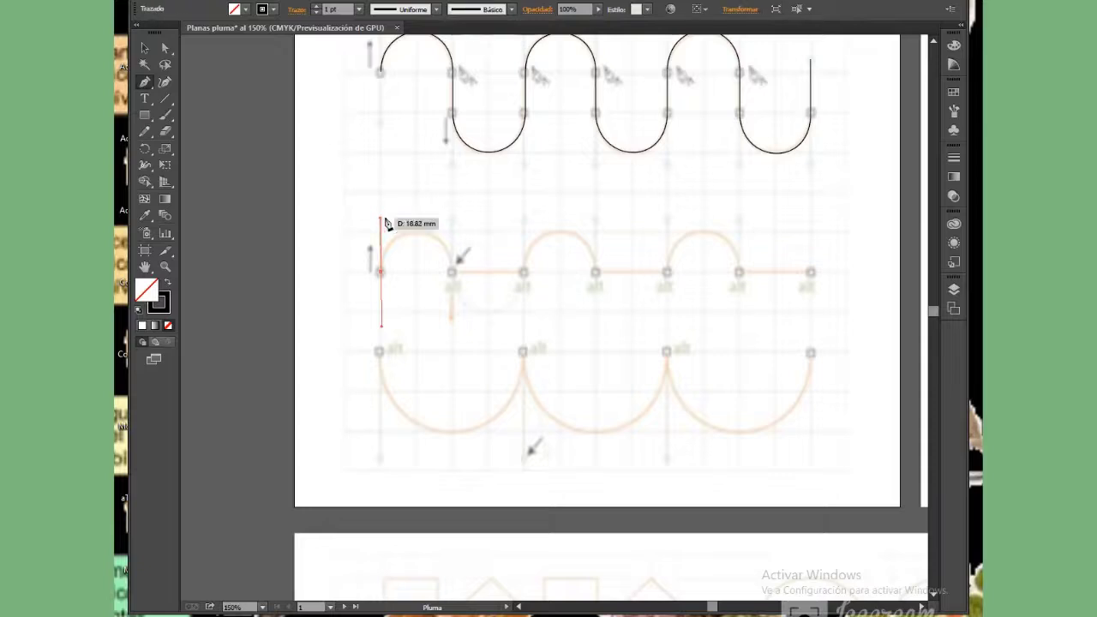
pyautogui.moveTo(452, 272); pyautogui.dragTo(453, 333)
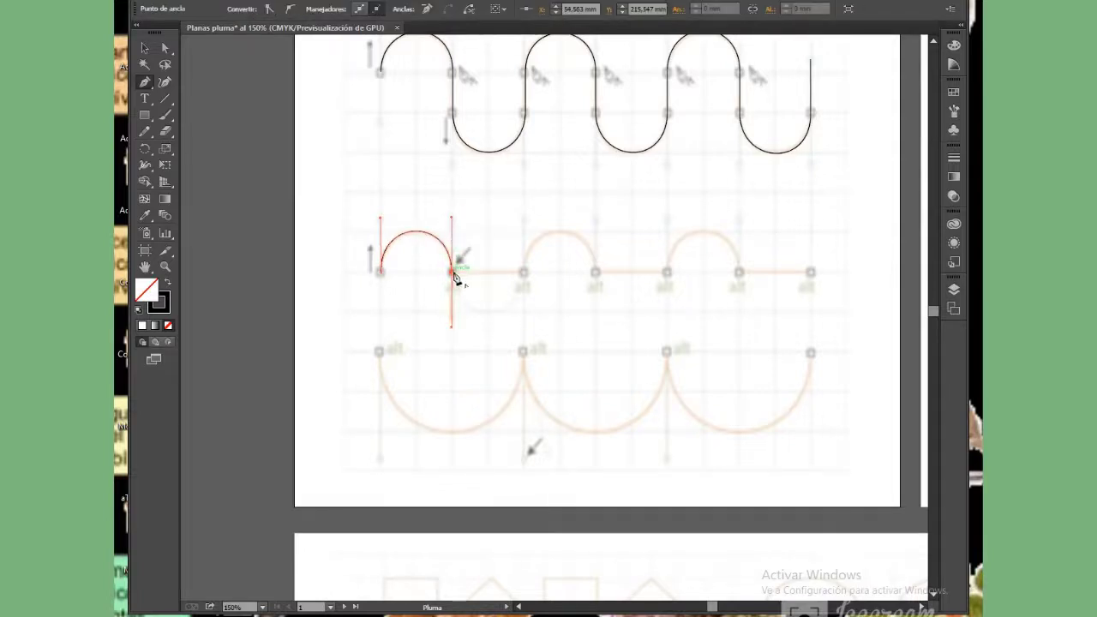
pyautogui.rightClick(514, 275)
pyautogui.press('Escape')
pyautogui.click(452, 274)
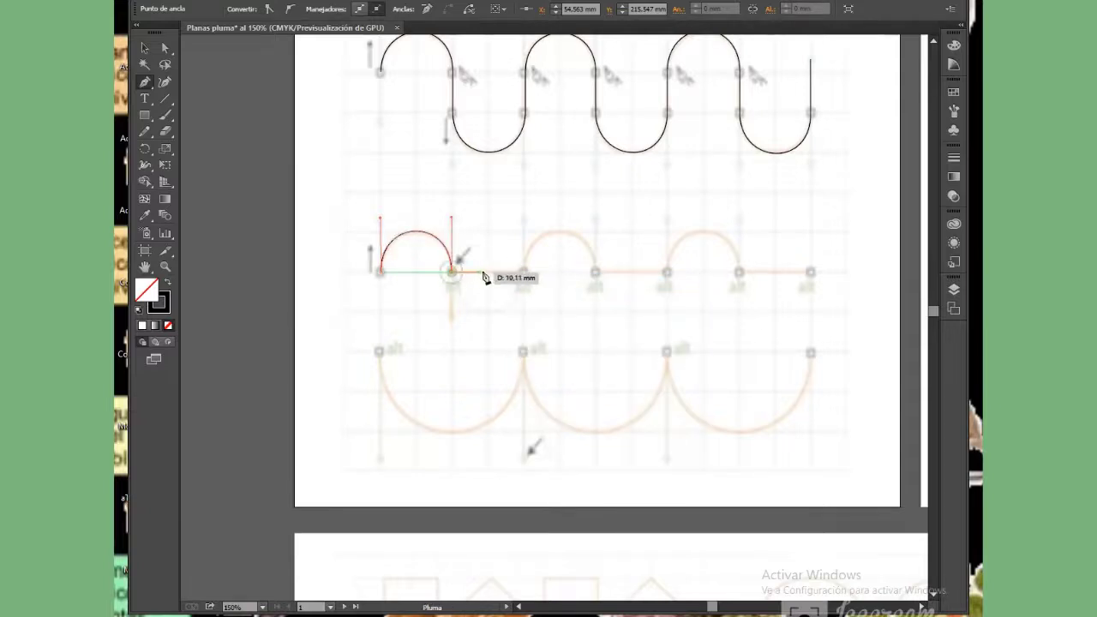
pyautogui.moveTo(524, 273); pyautogui.dragTo(511, 193)
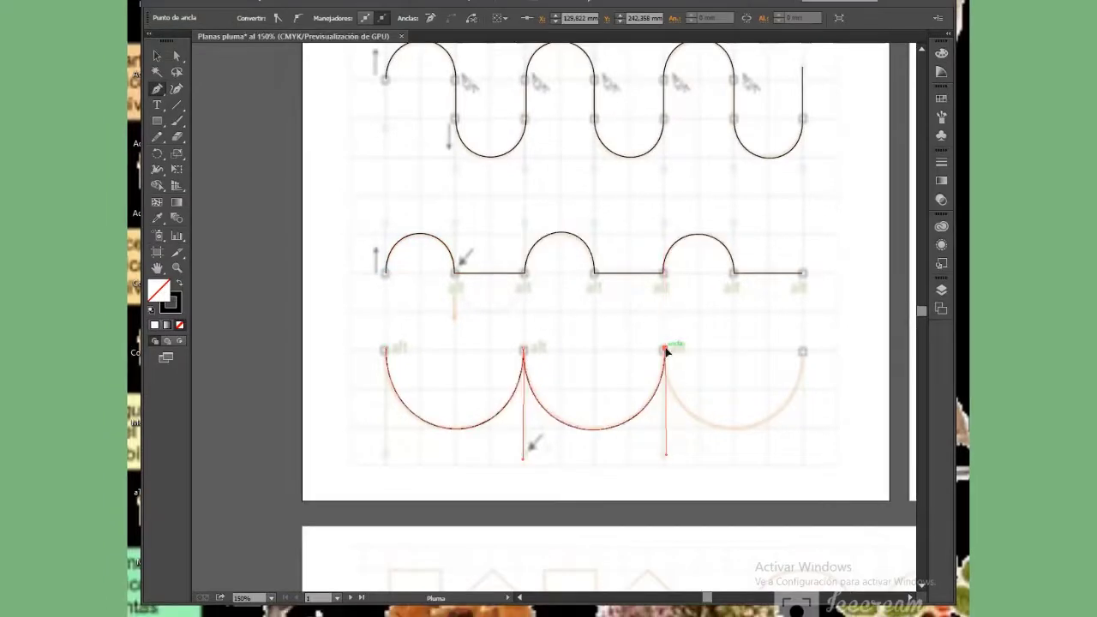
# Step: Undo the fifth row's second U-shaped curve and redraw it to the third anchor with a vertical handle
pyautogui.moveTo(667, 351); pyautogui.dragTo(677, 371)
pyautogui.rightClick(672, 368)
pyautogui.click(686, 361)
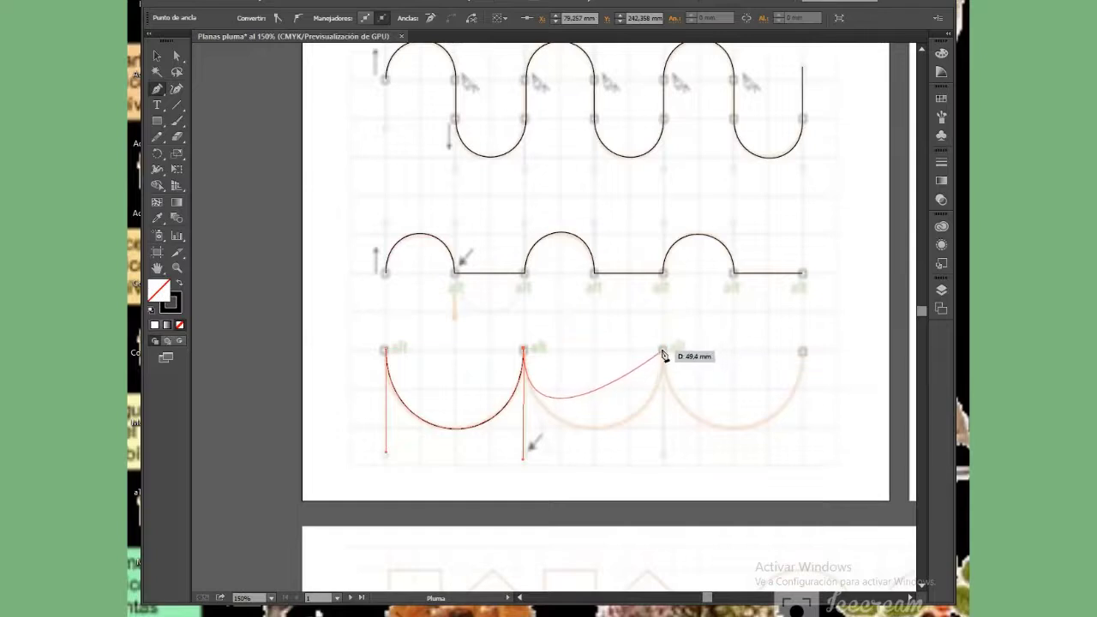
pyautogui.moveTo(665, 351); pyautogui.dragTo(672, 253)
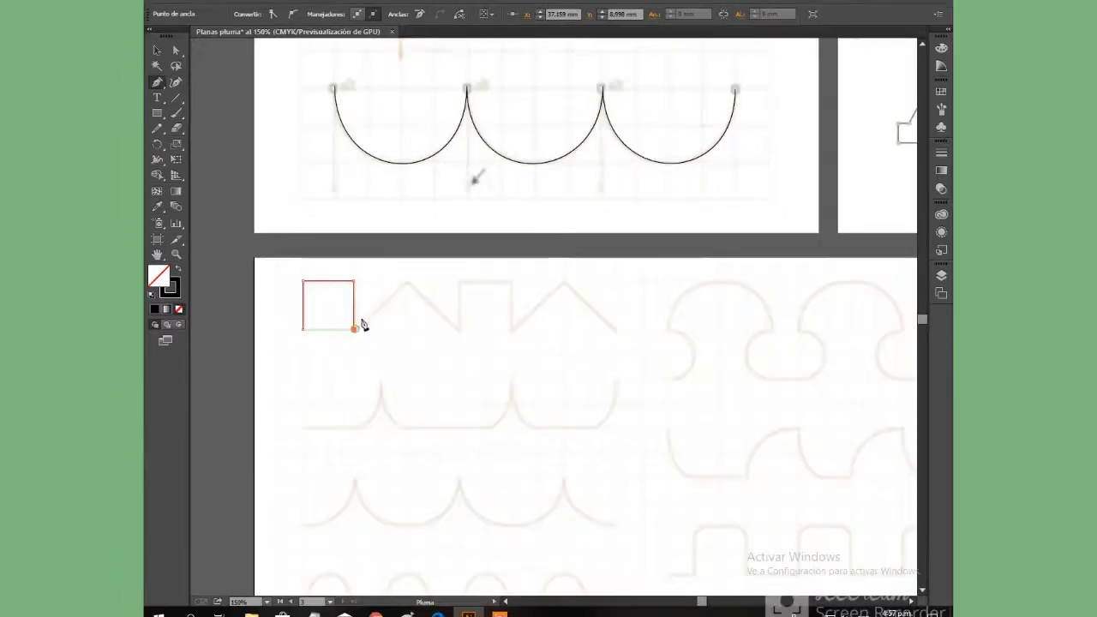
# Step: Trace the lower artboard's first row with straight Pen segments from the square through the first peak and up the second square's side
pyautogui.click(353, 329)
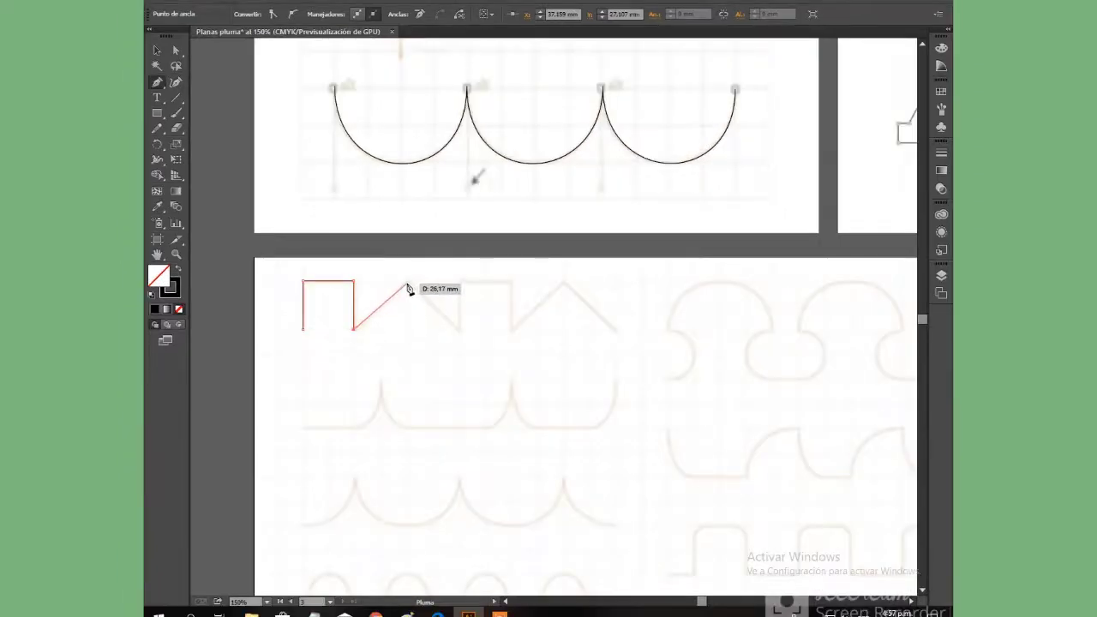
pyautogui.rightClick(408, 287)
pyautogui.click(454, 288)
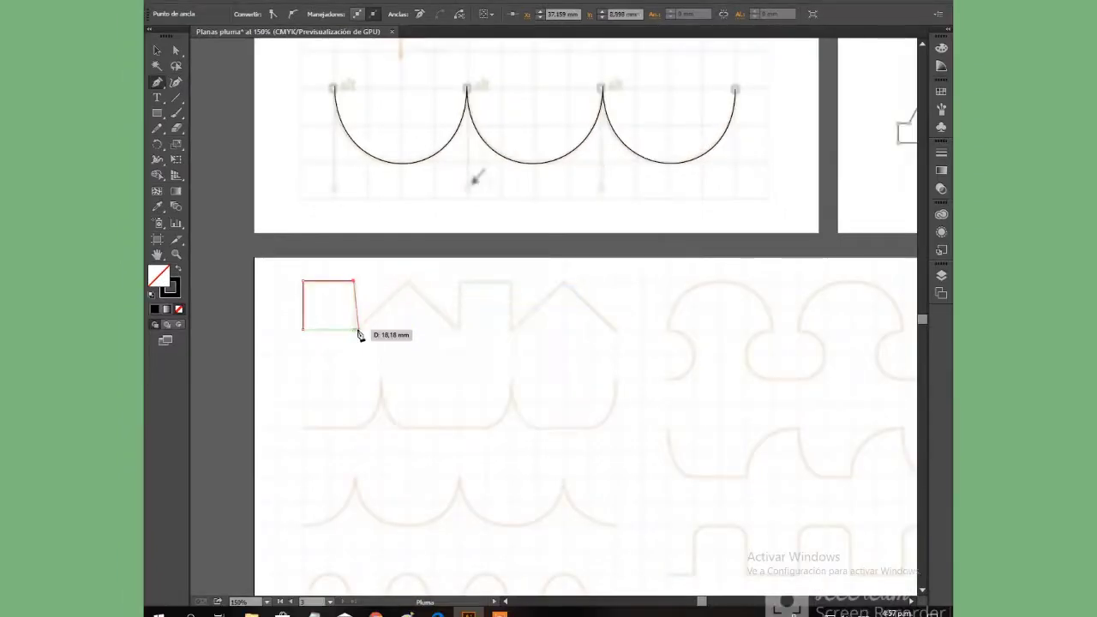
pyautogui.click(353, 330)
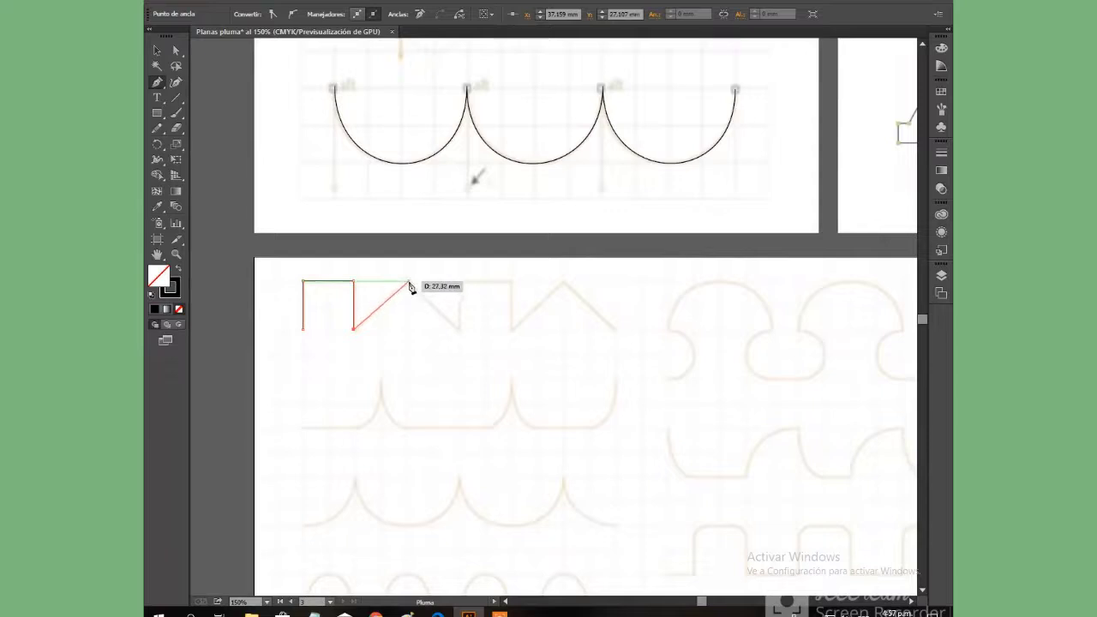
pyautogui.click(406, 281)
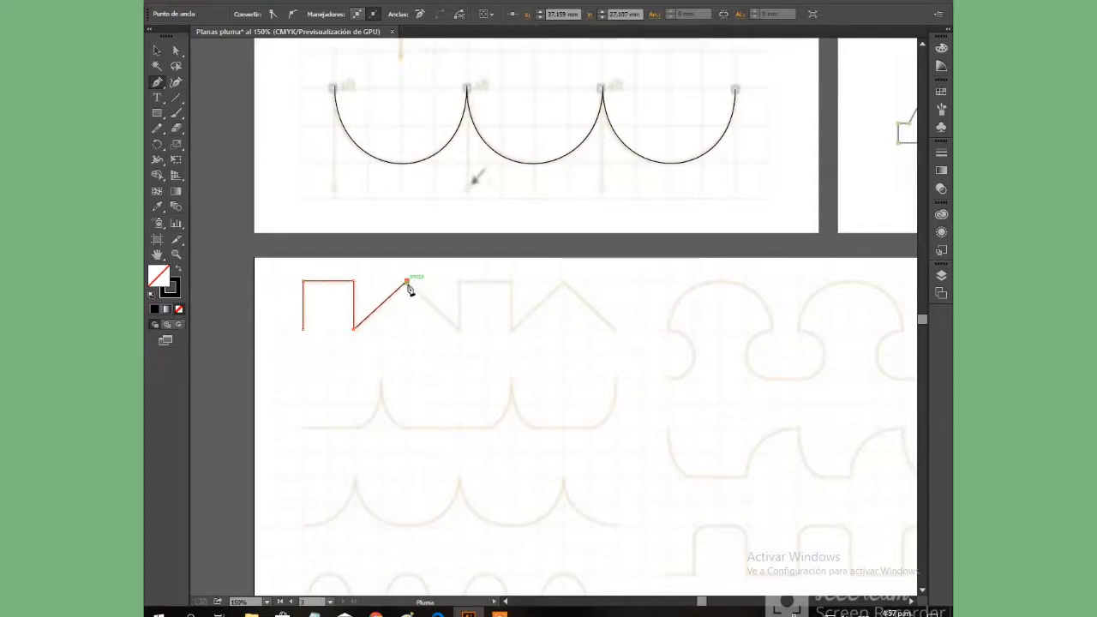
pyautogui.click(460, 330)
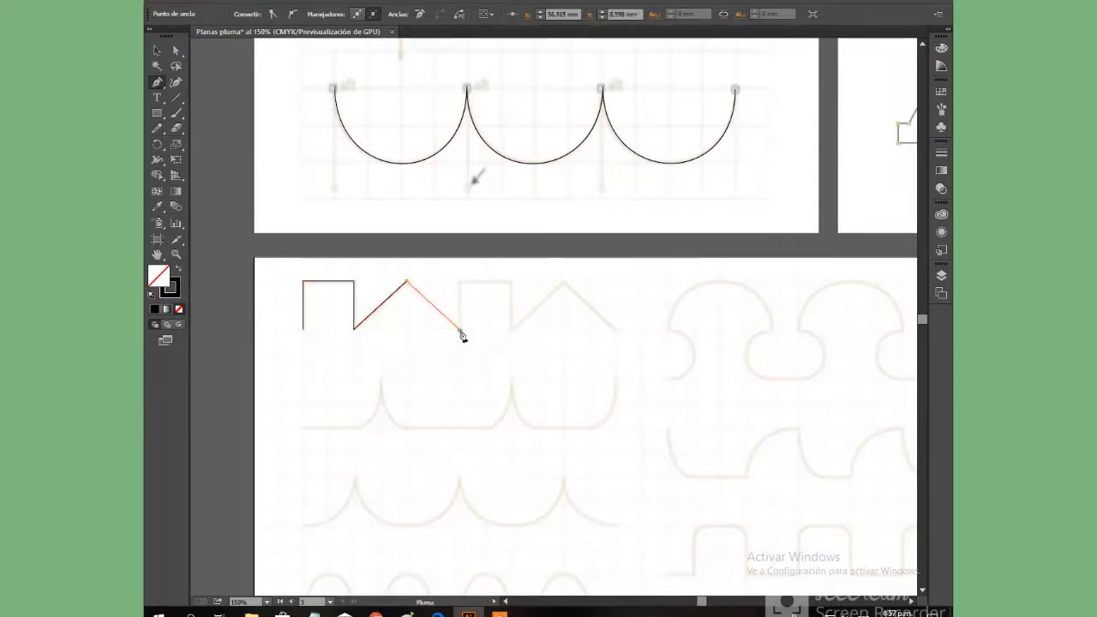
pyautogui.click(460, 282)
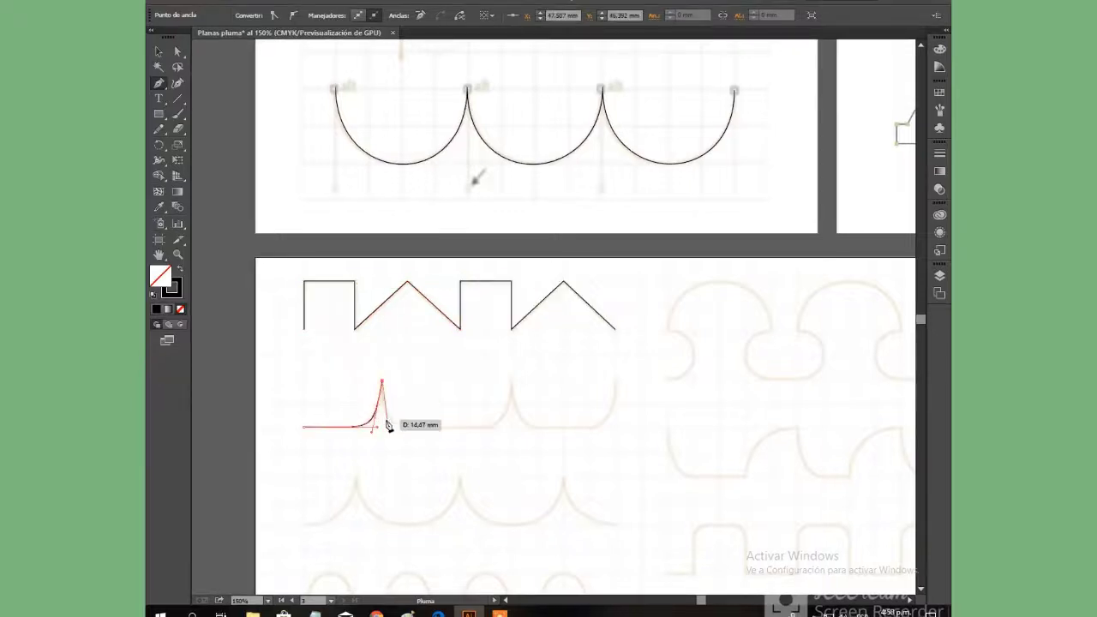
# Step: Point the handle of the second row's first spike straight down and draw the curve from it onto the baseline, followed by a flat segment
pyautogui.moveTo(380, 427); pyautogui.dragTo(385, 385)
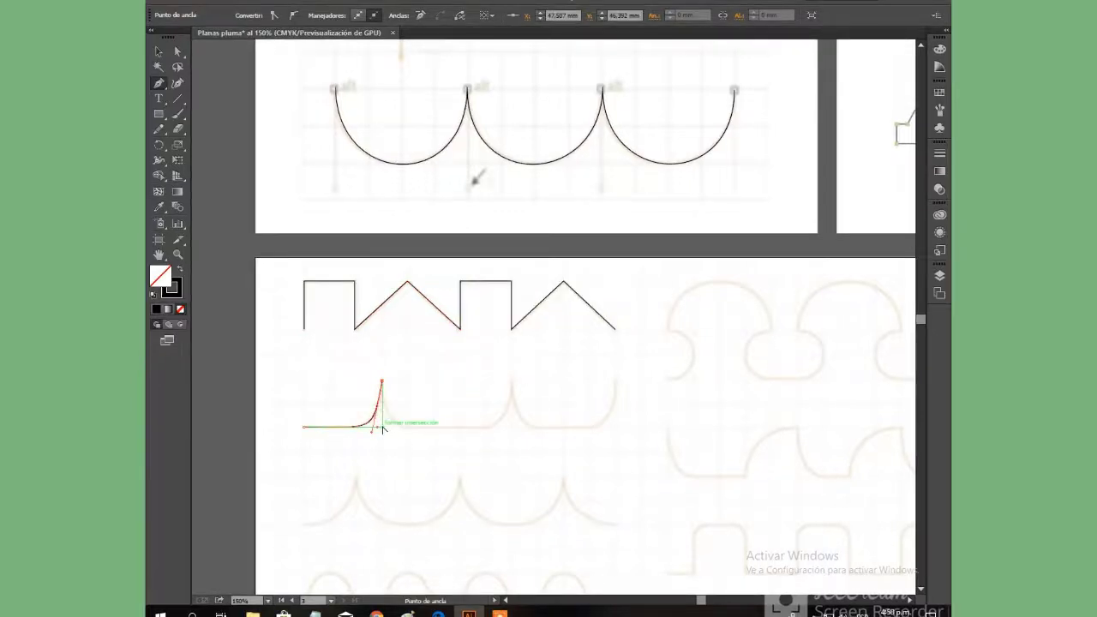
pyautogui.moveTo(382, 383); pyautogui.dragTo(382, 433)
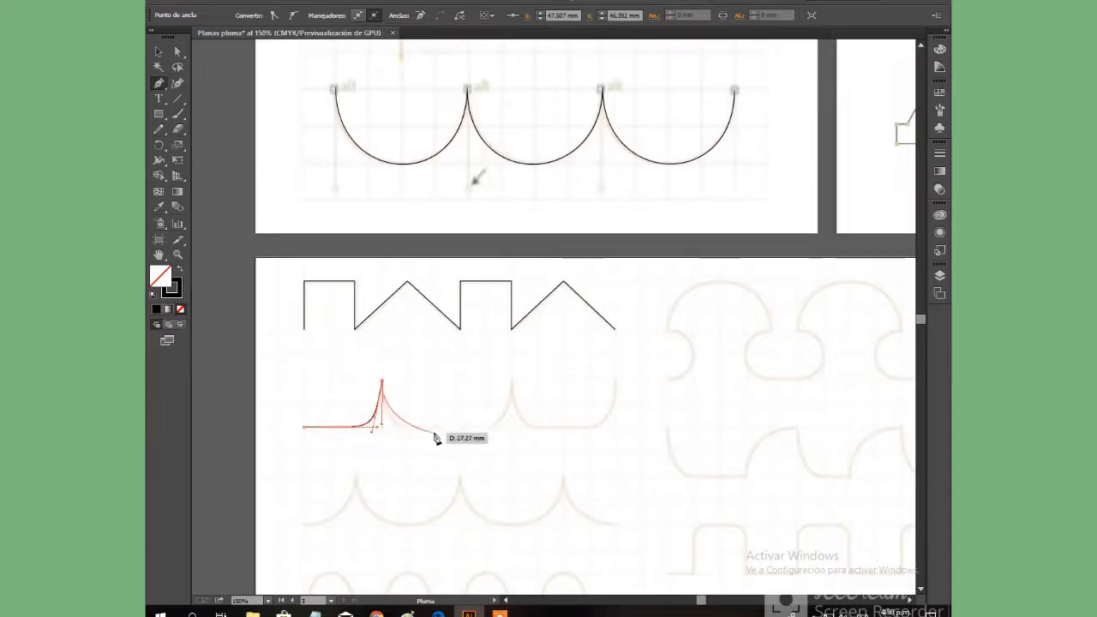
pyautogui.moveTo(431, 427); pyautogui.dragTo(465, 430)
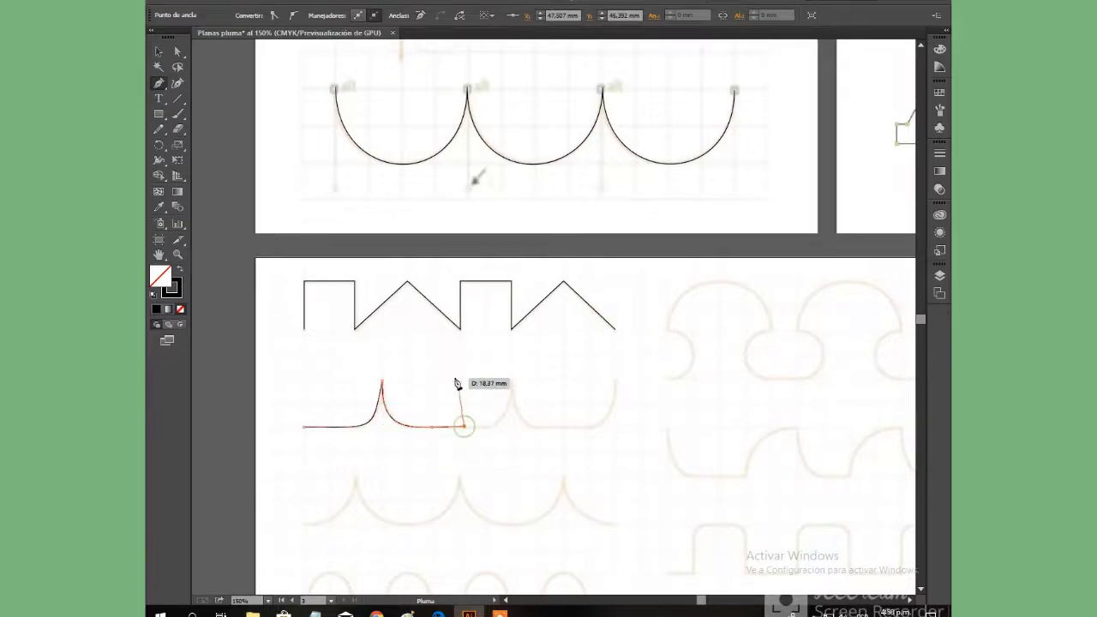
pyautogui.click(463, 426)
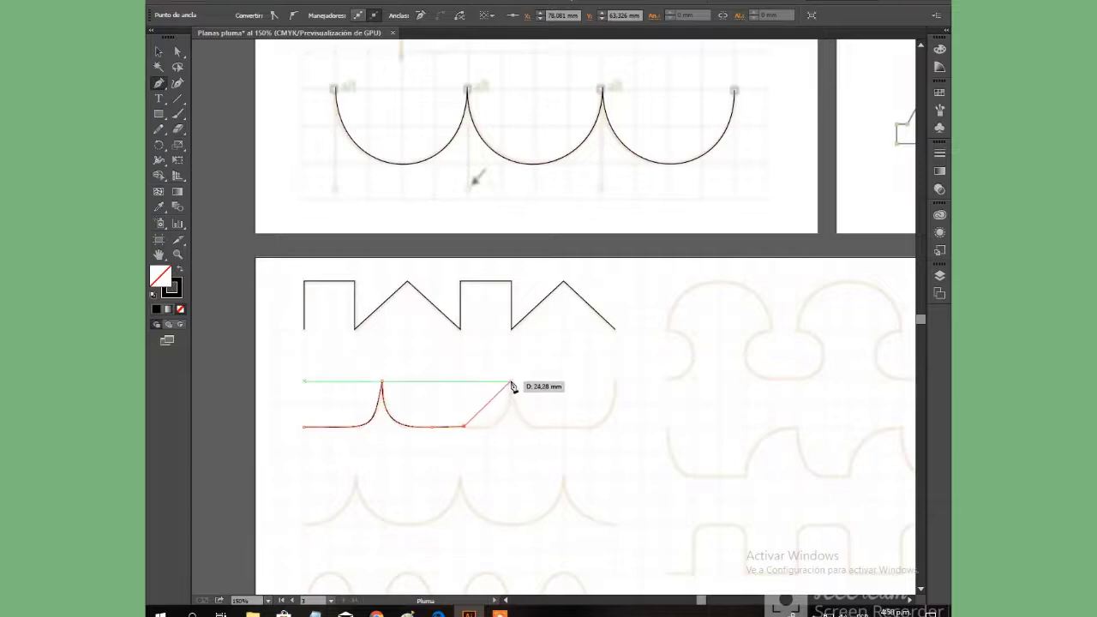
pyautogui.moveTo(511, 385); pyautogui.dragTo(495, 330)
pyautogui.rightClick(496, 329)
pyautogui.click(510, 339)
pyautogui.rightClick(505, 357)
pyautogui.click(518, 367)
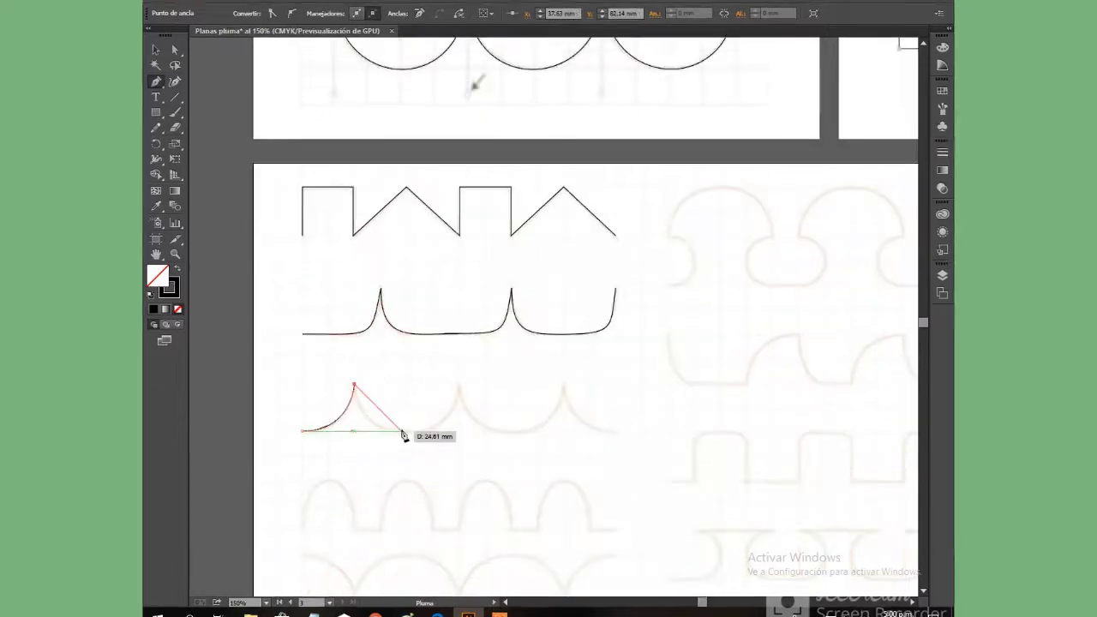
# Step: Draw the third row's first valley with a horizontal handle up to the second peak, and pull that peak's outgoing handle downward
pyautogui.moveTo(407, 435)
pyautogui.mouseDown()
pyautogui.moveTo(372, 429)
pyautogui.moveTo(351, 385)
pyautogui.moveTo(355, 432)
pyautogui.moveTo(413, 431)
pyautogui.mouseUp()
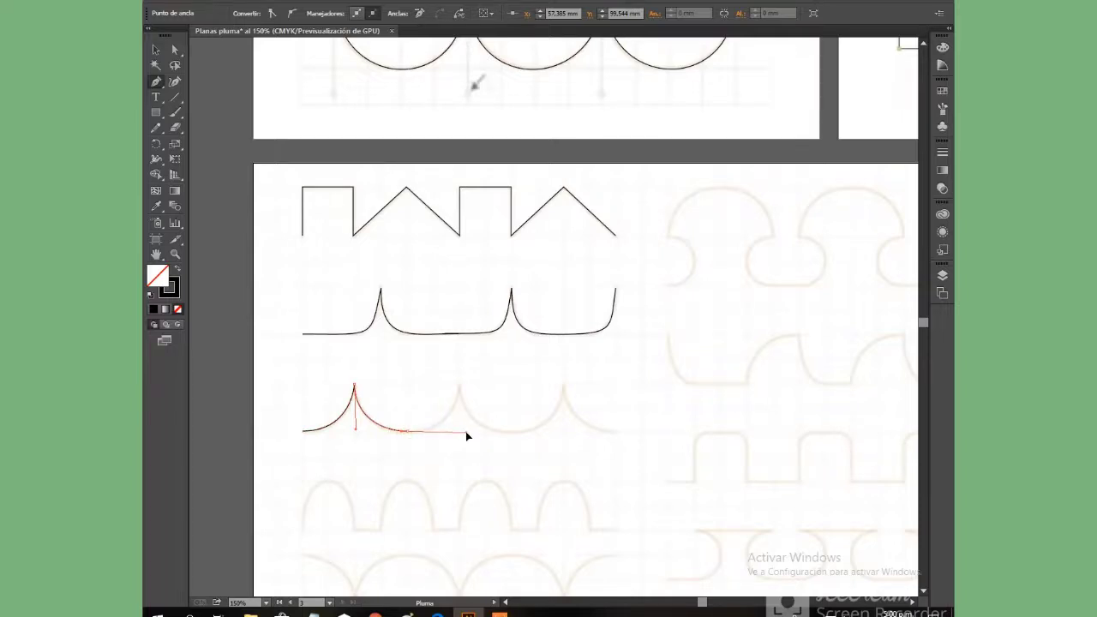
pyautogui.click(459, 386)
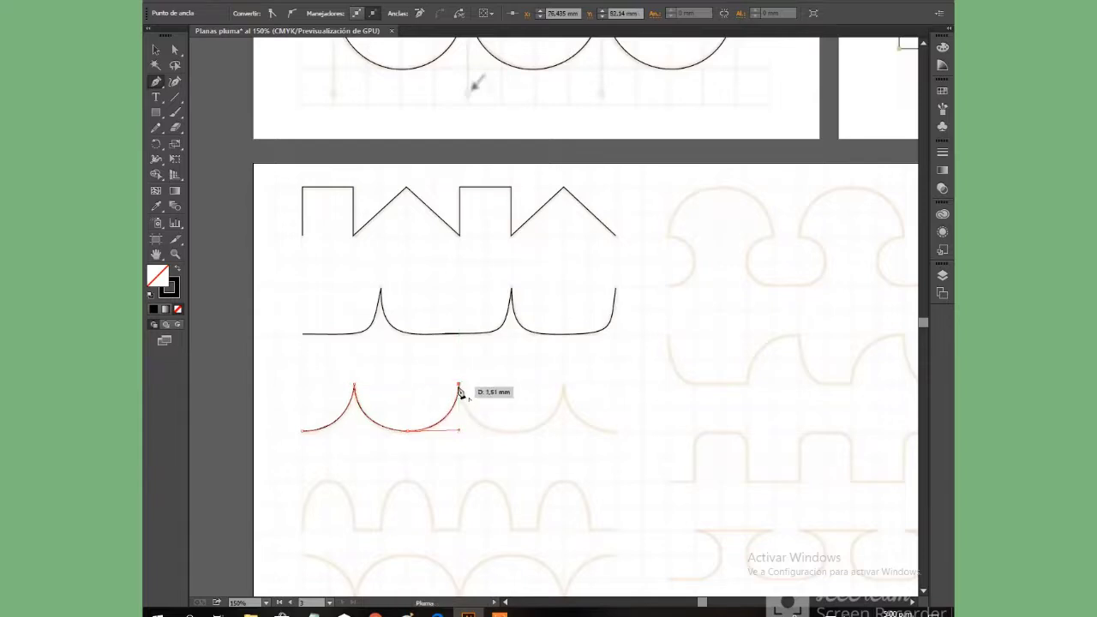
pyautogui.moveTo(459, 388); pyautogui.dragTo(467, 417)
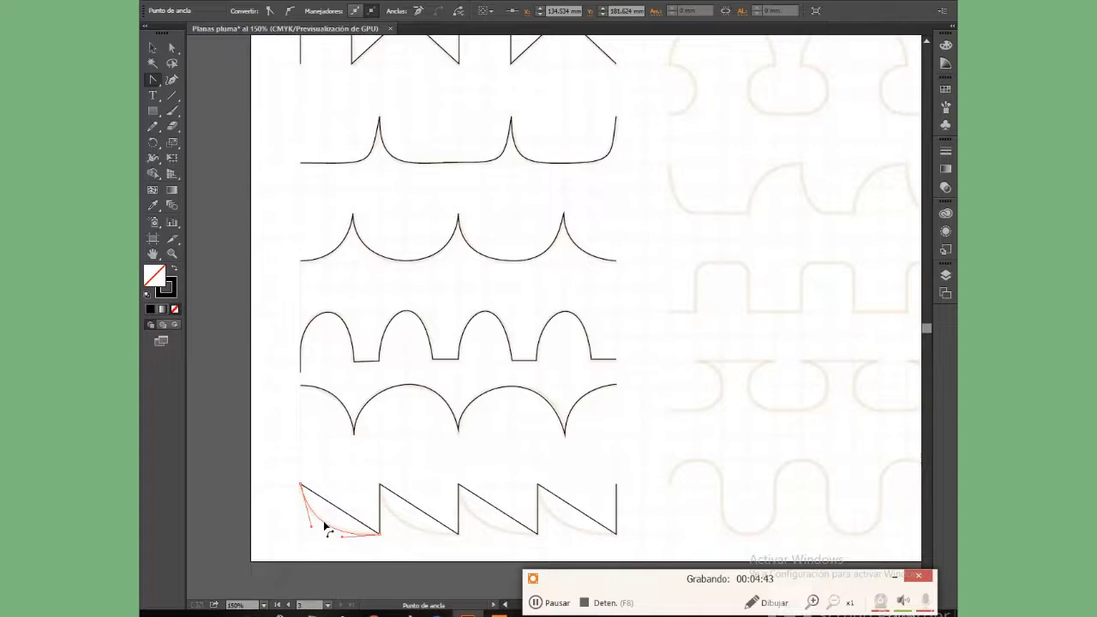
# Step: Bend the remaining three diagonals of the bottom sawtooth row onto their guide curves with the Anchor Point tool
pyautogui.moveTo(414, 509); pyautogui.dragTo(404, 525)
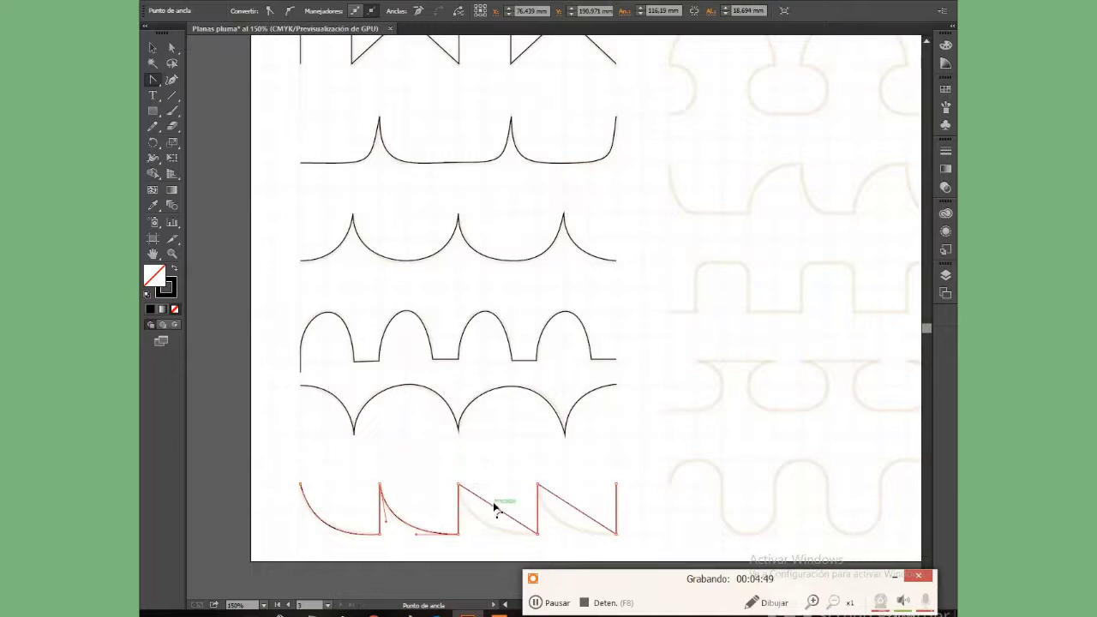
pyautogui.moveTo(494, 509)
pyautogui.mouseDown()
pyautogui.moveTo(485, 531)
pyautogui.moveTo(482, 521)
pyautogui.mouseUp()
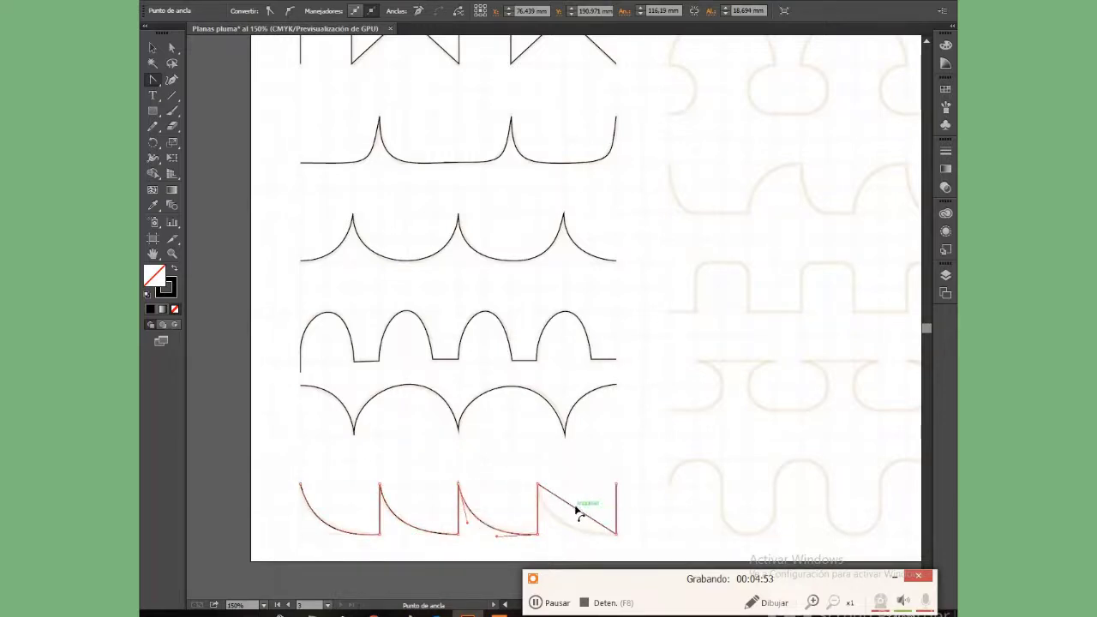
pyautogui.moveTo(575, 511); pyautogui.dragTo(558, 528)
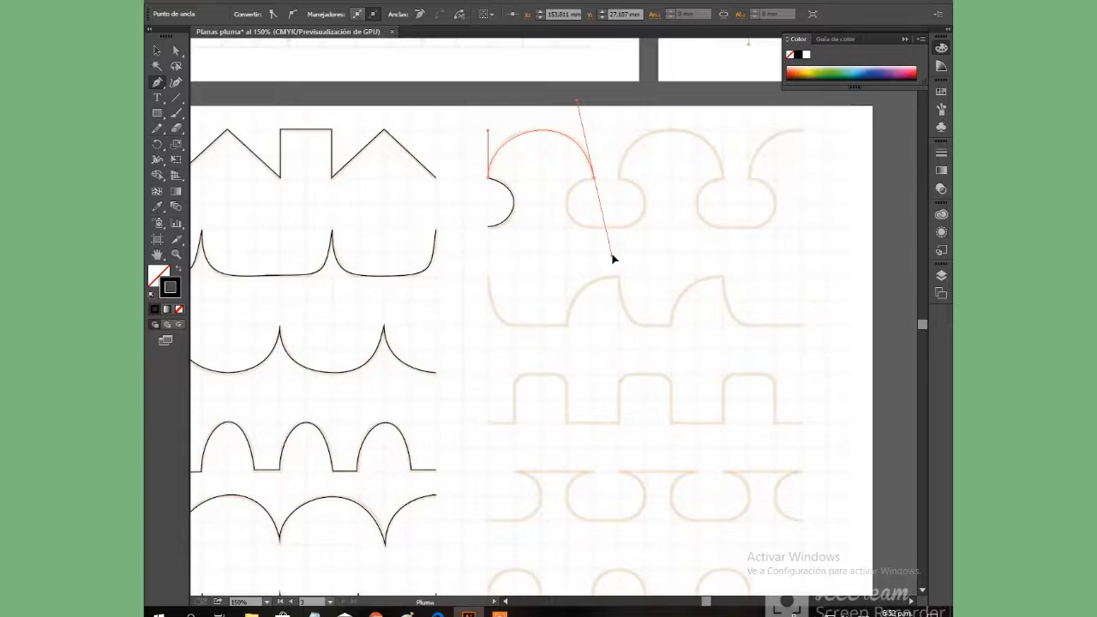
# Step: Continue the first row from the first arch with an inward-bulging curve down to the baseline and a short flat segment
pyautogui.click(591, 178)
pyautogui.moveTo(594, 226); pyautogui.dragTo(638, 233)
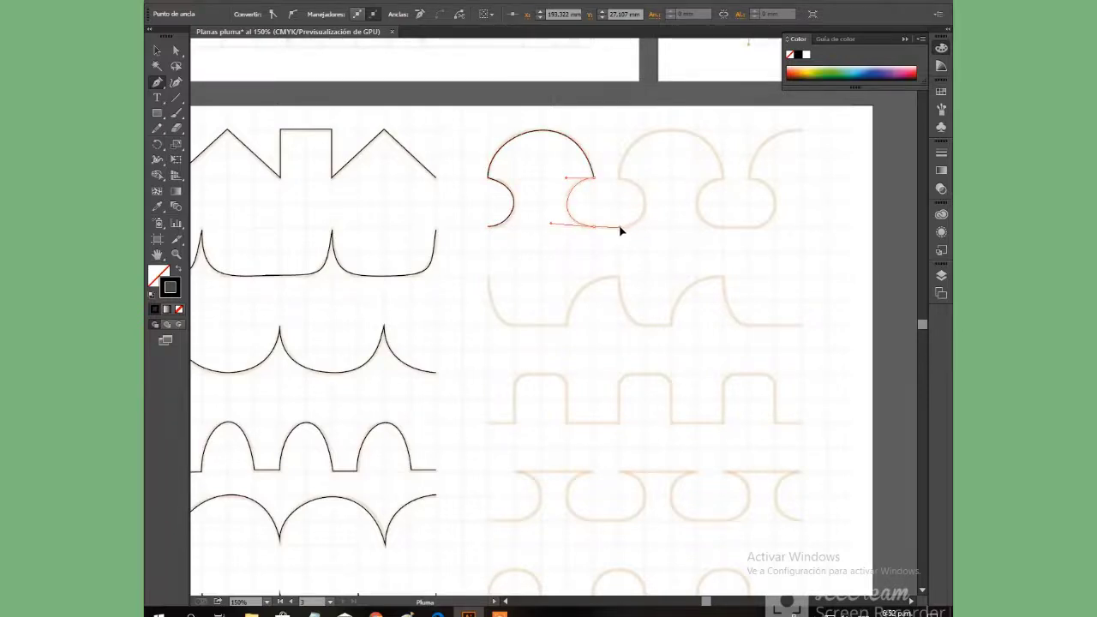
pyautogui.moveTo(619, 227); pyautogui.dragTo(619, 226)
pyautogui.click(620, 226)
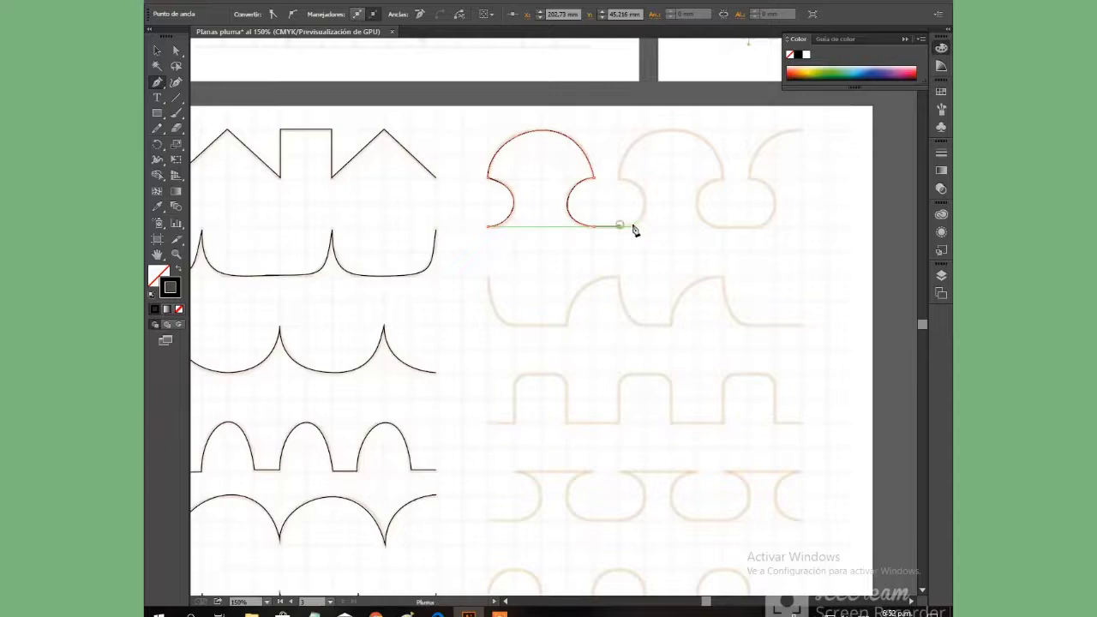
# Step: Undo the misplaced point on the second row and pull the last peak's outgoing handle straight down to the baseline
pyautogui.rightClick(725, 276)
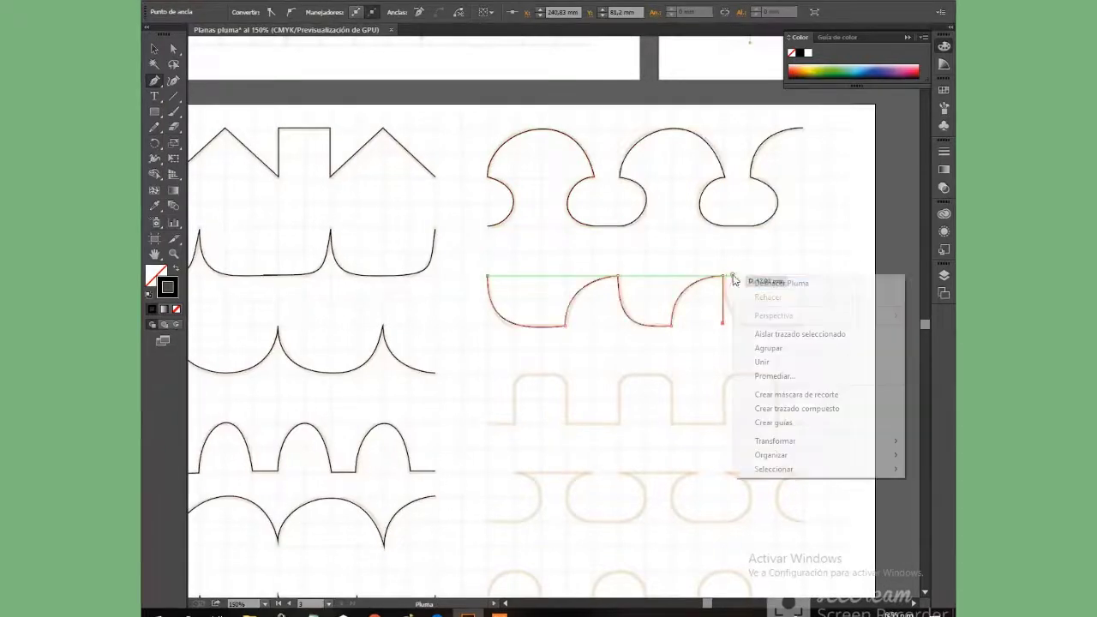
pyautogui.press('Escape')
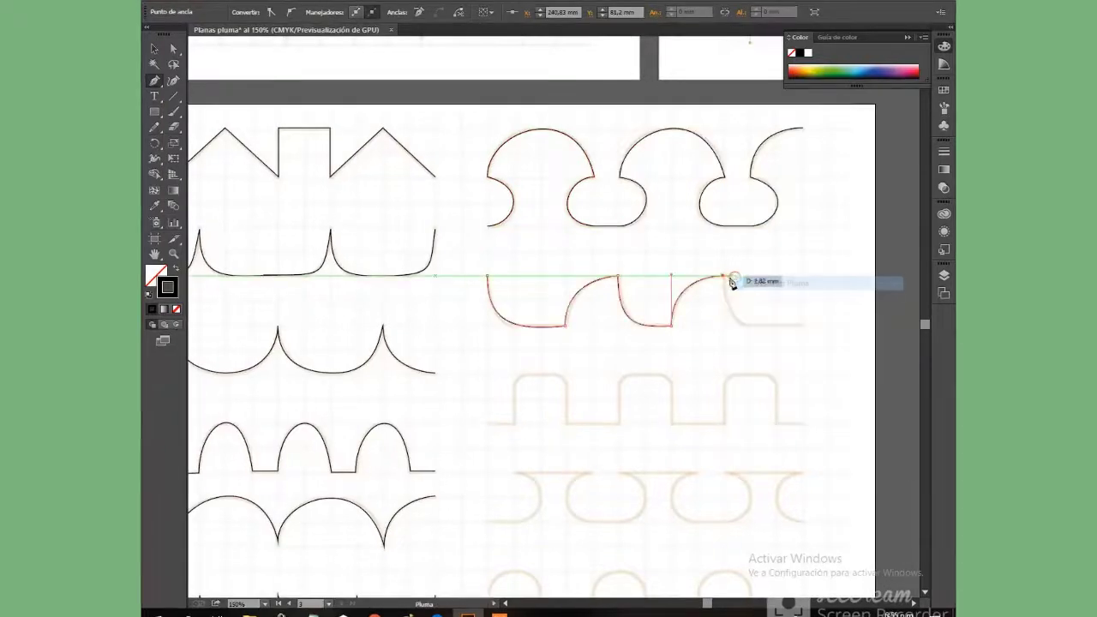
pyautogui.click(724, 325)
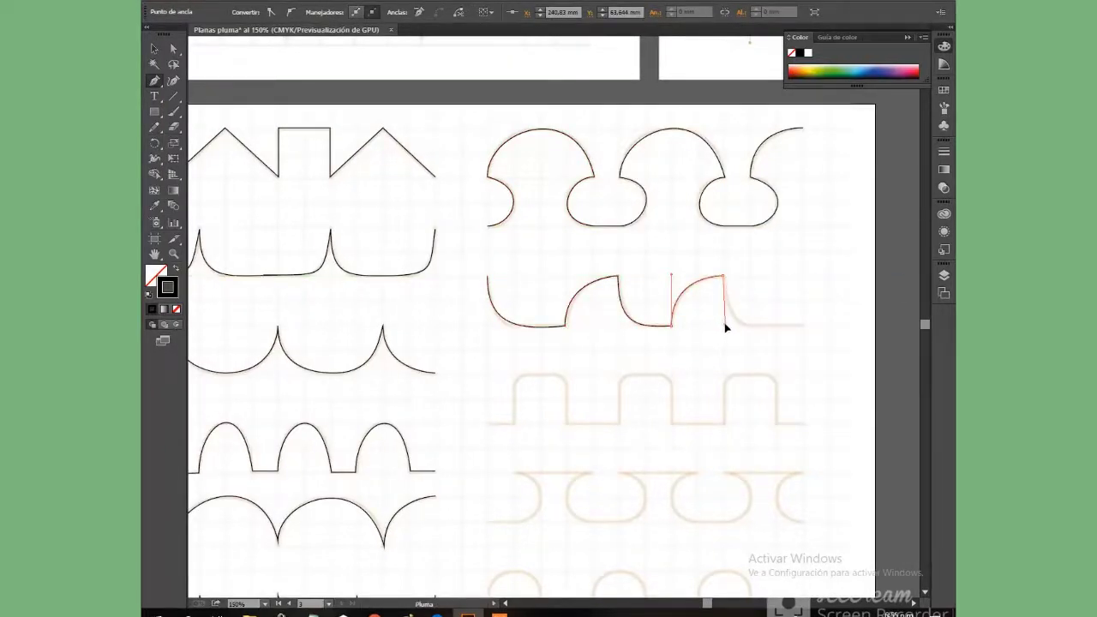
pyautogui.moveTo(724, 325); pyautogui.dragTo(723, 325)
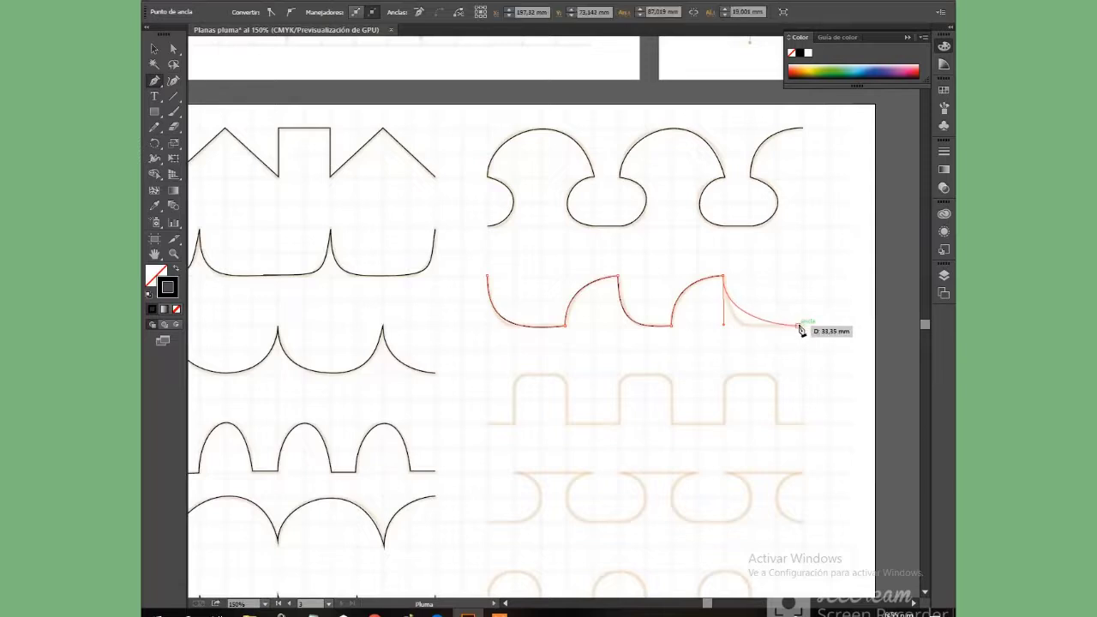
# Step: Try to finish the second row with a curve onto the end of its baseline, using a horizontal handle
pyautogui.moveTo(798, 326); pyautogui.dragTo(860, 325)
pyautogui.rightClick(803, 324)
pyautogui.click(814, 332)
pyautogui.rightClick(801, 325)
pyautogui.click(805, 330)
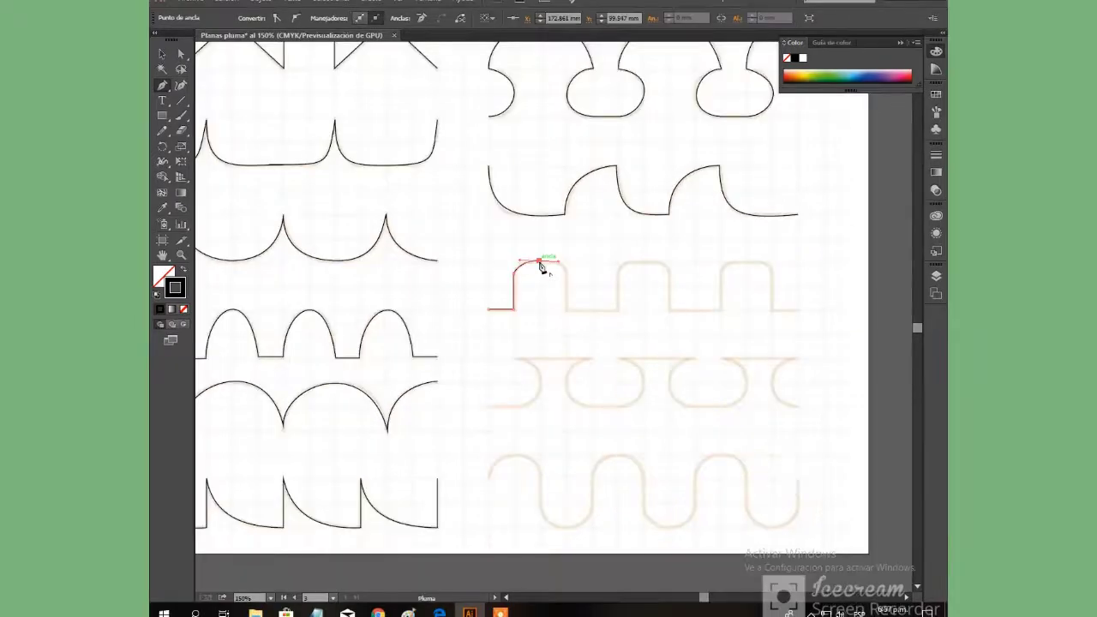
pyautogui.moveTo(563, 272); pyautogui.dragTo(559, 262)
pyautogui.rightClick(559, 263)
pyautogui.click(564, 269)
pyautogui.rightClick(542, 260)
pyautogui.click(548, 266)
# Step: Round the third row's first bump, drop its side to the baseline, and continue with straight segments up the second bump's side
pyautogui.moveTo(566, 288); pyautogui.dragTo(565, 287)
pyautogui.click(565, 308)
pyautogui.click(618, 309)
pyautogui.click(618, 272)
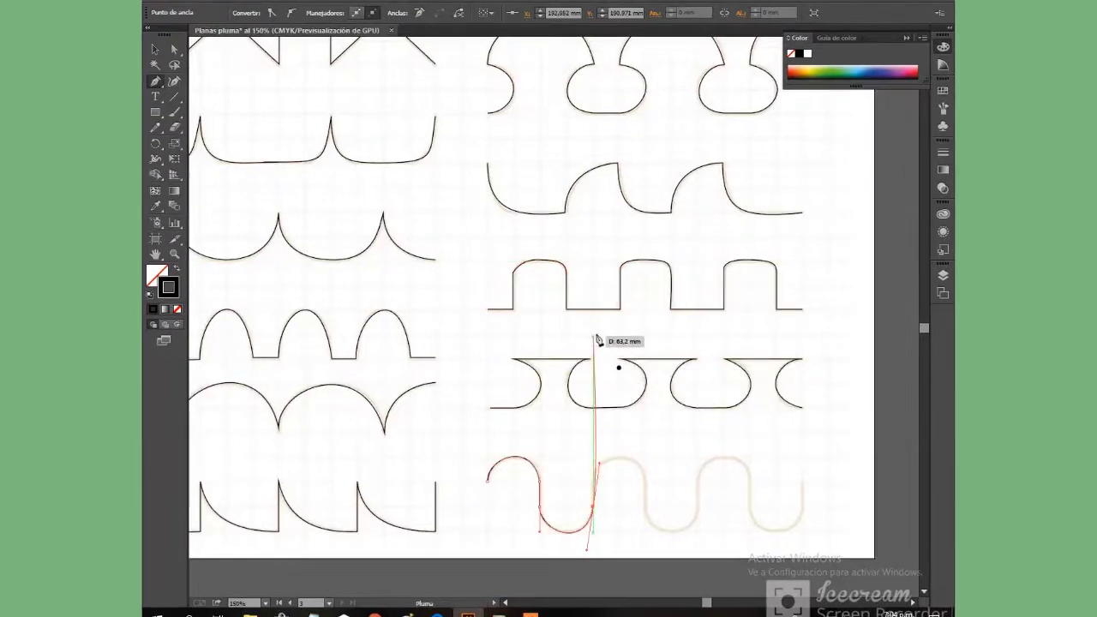
# Step: Complete the bottom row's first valley with a curve, make its end a corner, and add a short vertical segment upward
pyautogui.moveTo(592, 506); pyautogui.dragTo(599, 462)
pyautogui.click(592, 506)
pyautogui.moveTo(592, 486); pyautogui.dragTo(593, 484)
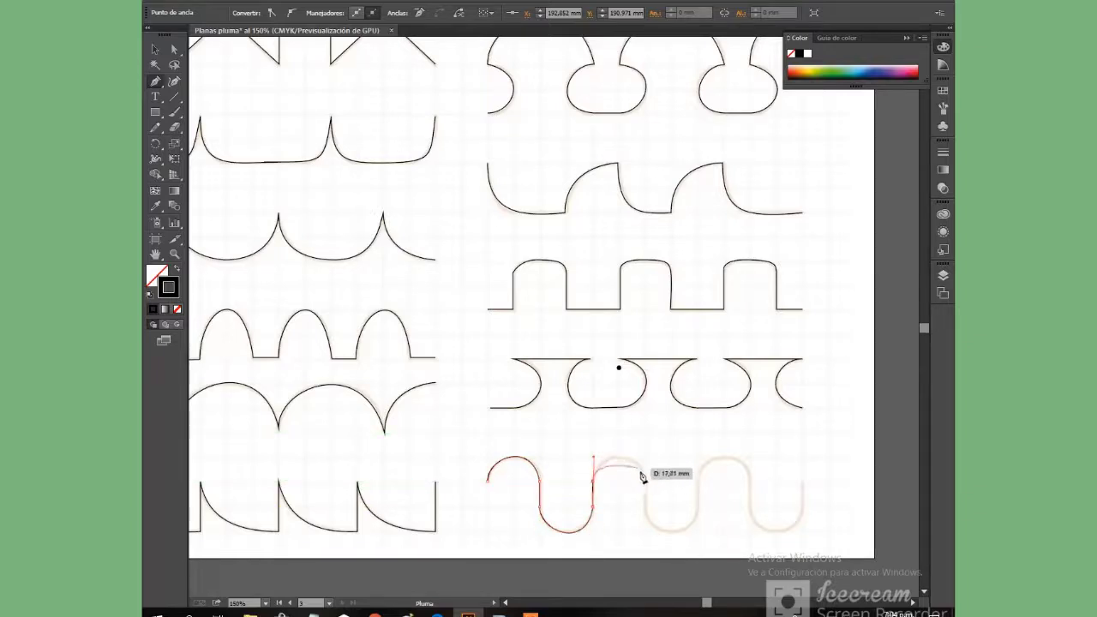
# Step: Draw the bottom row's second crest as a curve with near-vertical handles, and undo the misplaced straight segment after it
pyautogui.moveTo(643, 481); pyautogui.dragTo(646, 516)
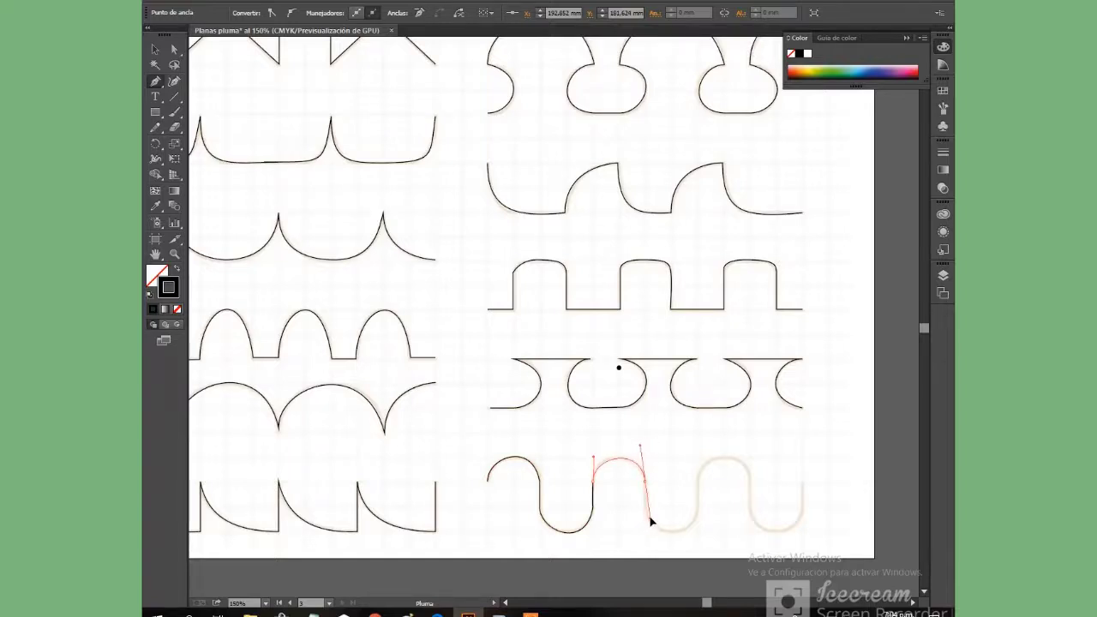
pyautogui.click(650, 481)
pyautogui.click(646, 484)
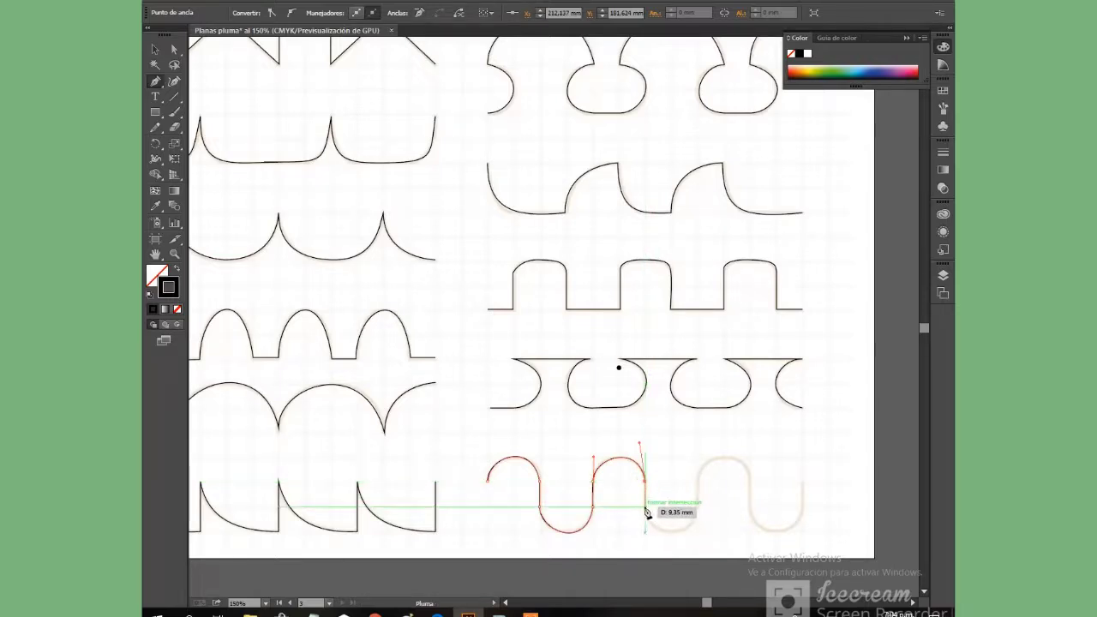
pyautogui.rightClick(647, 485)
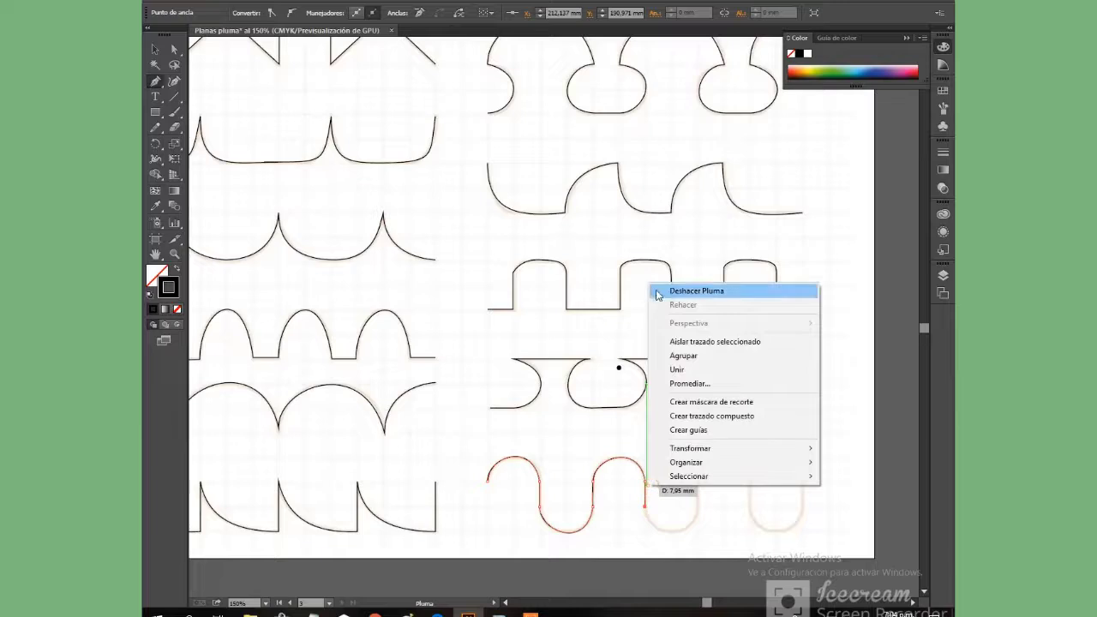
pyautogui.doubleClick(657, 292)
pyautogui.rightClick(646, 506)
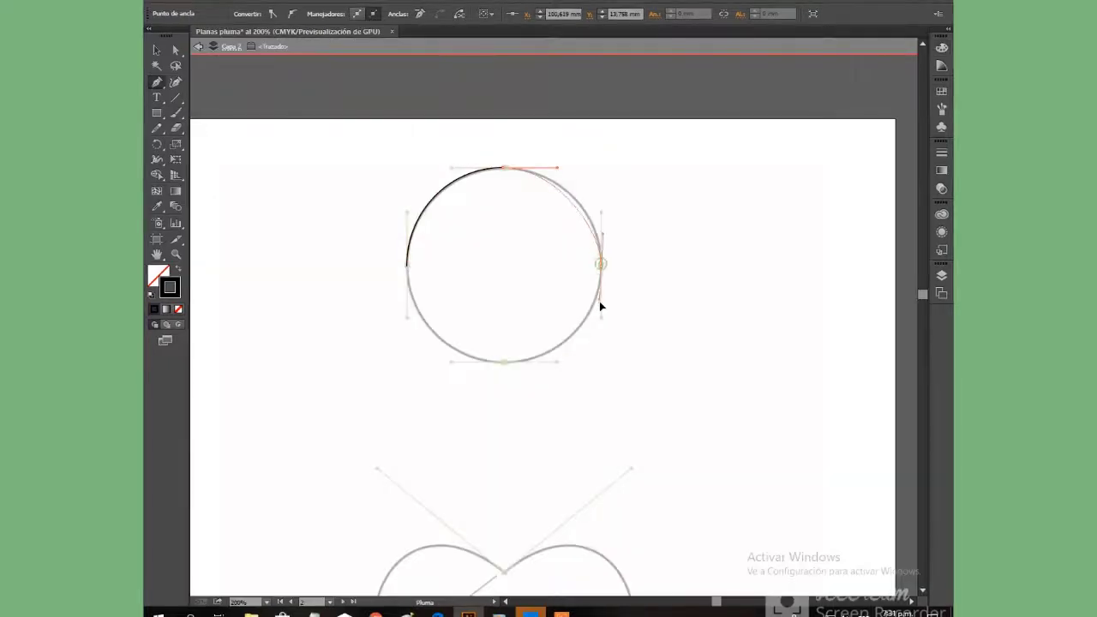
# Step: Trace the circle's right half with a vertical-handled side anchor and a horizontal-handled bottom anchor, undoing the stray points between them
pyautogui.moveTo(599, 301); pyautogui.dragTo(601, 319)
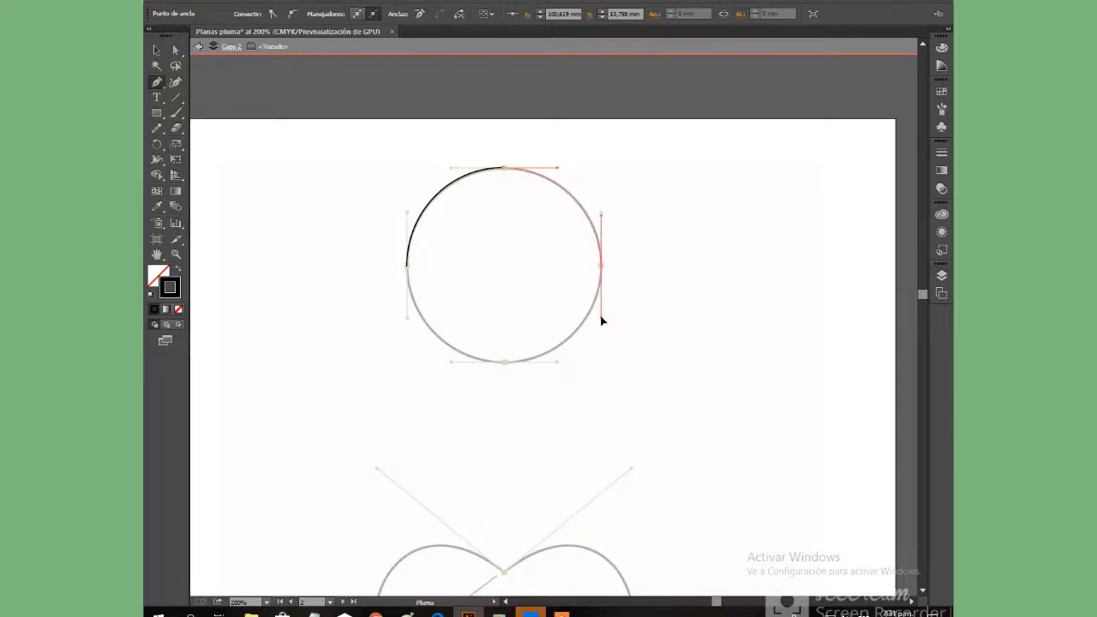
pyautogui.moveTo(601, 321); pyautogui.dragTo(601, 320)
pyautogui.click(601, 321)
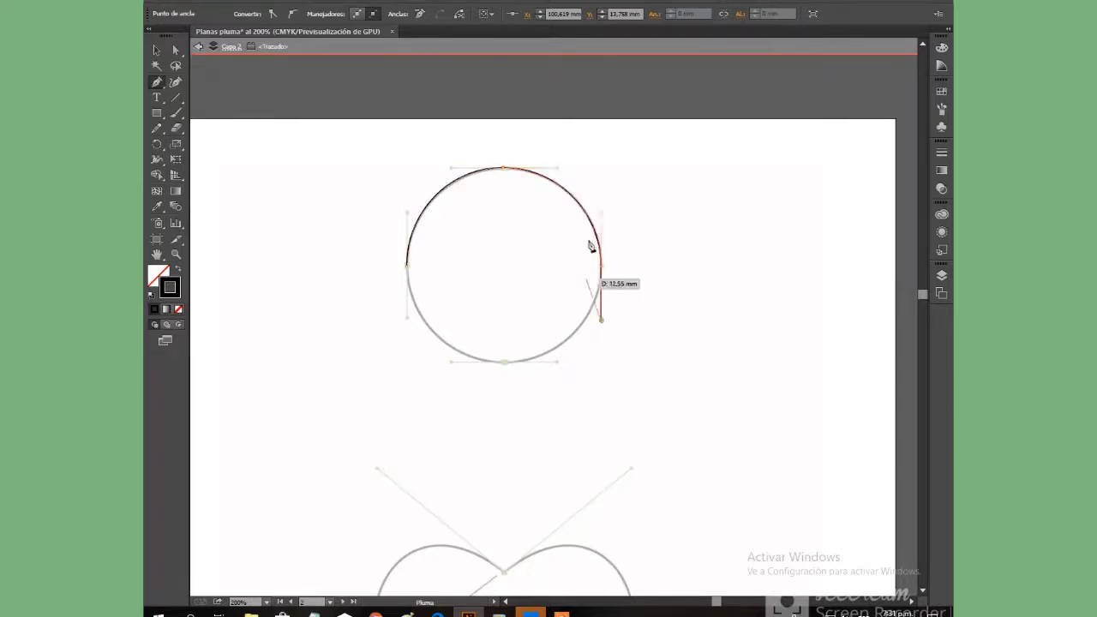
pyautogui.rightClick(560, 245)
pyautogui.click(581, 255)
pyautogui.rightClick(550, 281)
pyautogui.click(569, 290)
pyautogui.click(568, 290)
pyautogui.rightClick(544, 299)
pyautogui.click(552, 306)
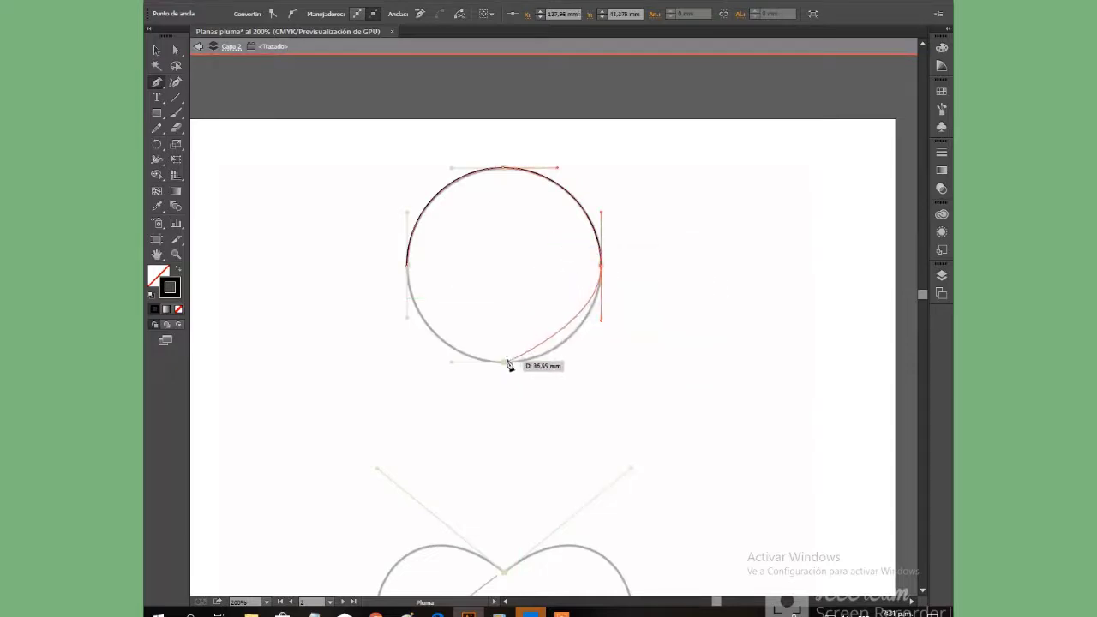
pyautogui.moveTo(504, 363); pyautogui.dragTo(457, 361)
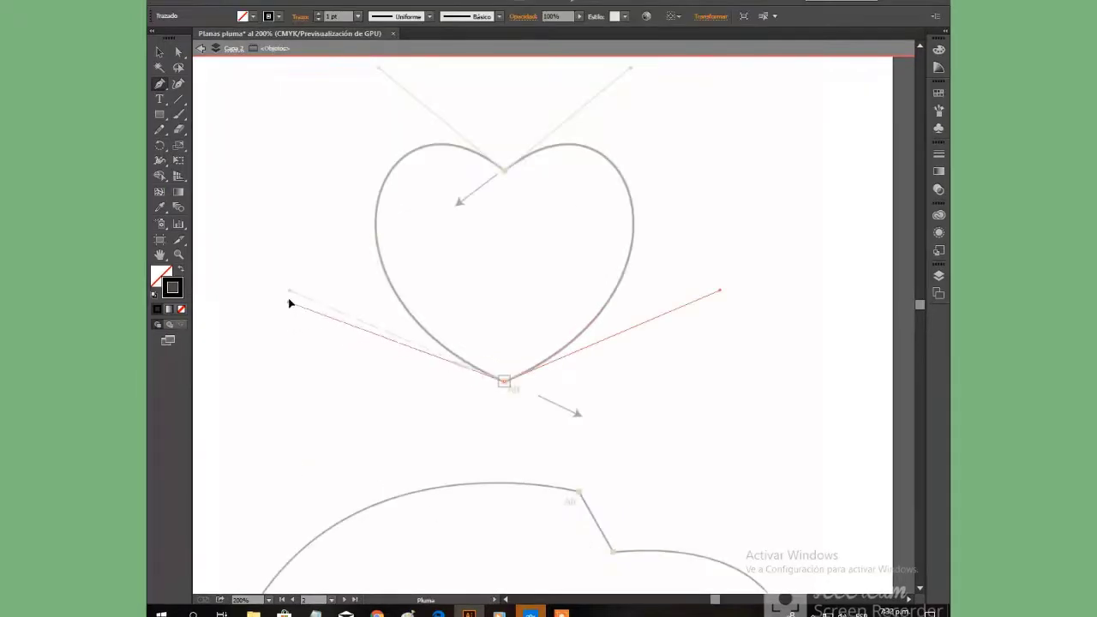
# Step: Align the heart's bottom anchor handles with the guides and draw its right side up to the notch, pulling the handle diagonally downward
pyautogui.moveTo(285, 301); pyautogui.dragTo(290, 292)
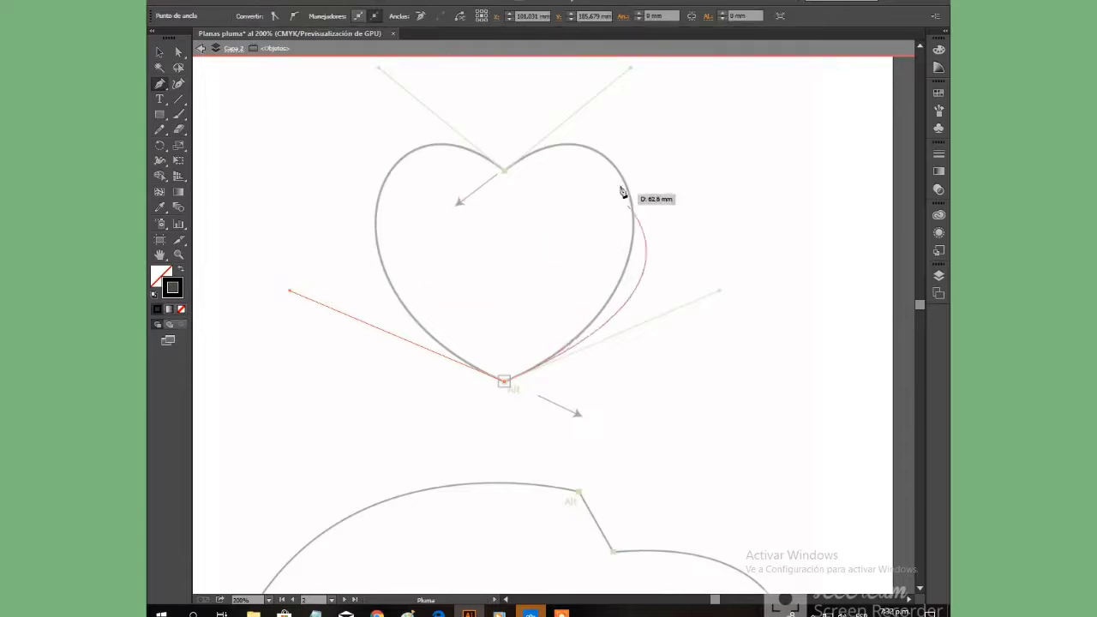
pyautogui.moveTo(506, 171); pyautogui.dragTo(445, 214)
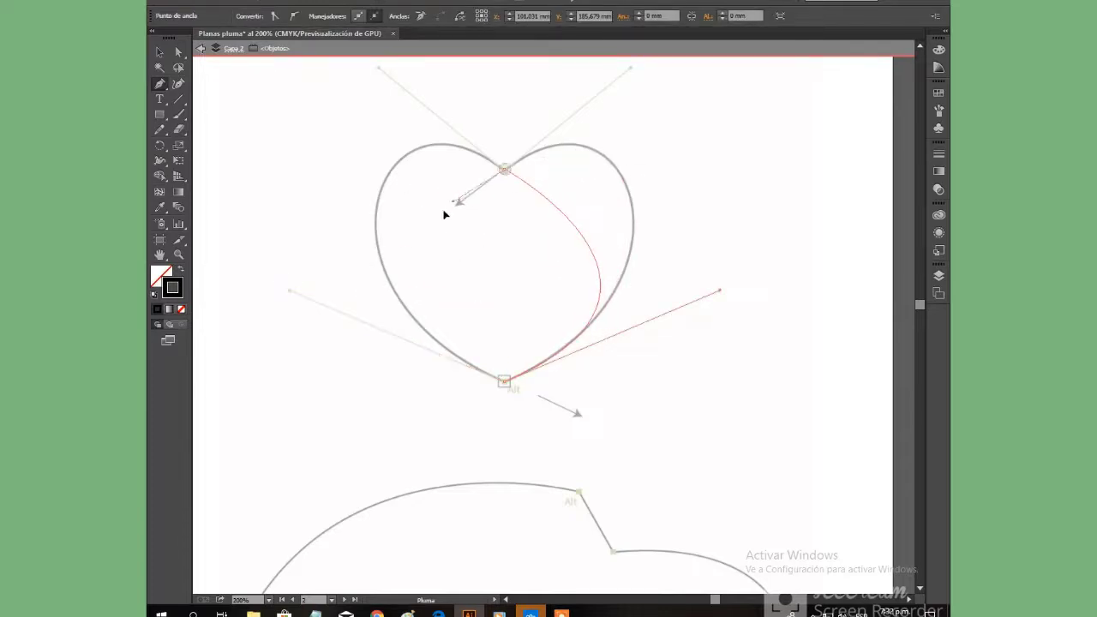
pyautogui.rightClick(426, 210)
pyautogui.click(445, 215)
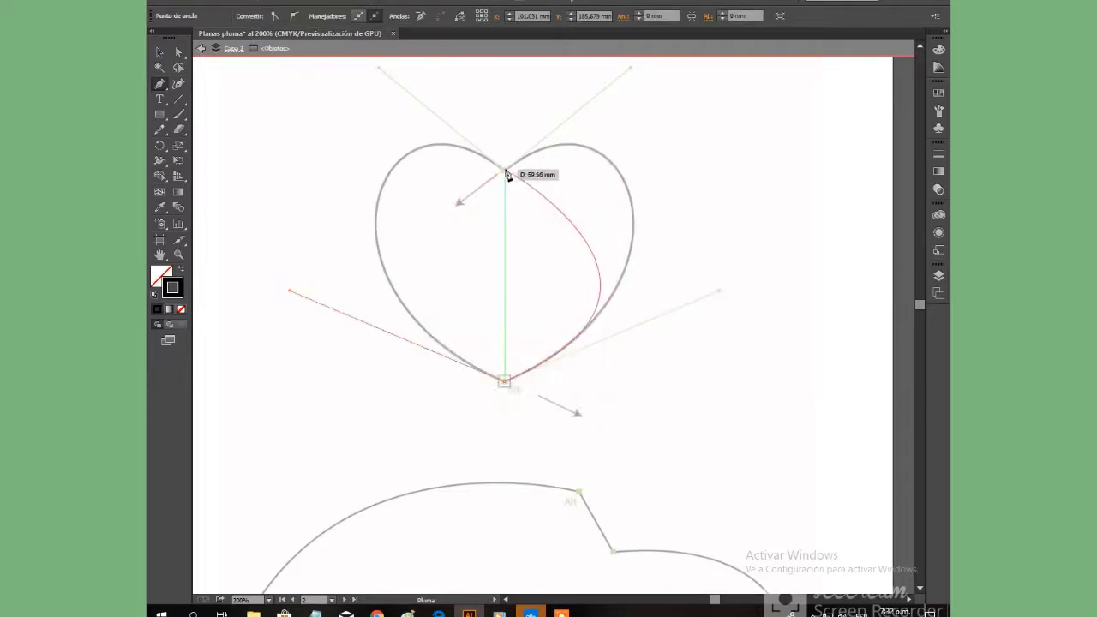
pyautogui.moveTo(505, 174)
pyautogui.mouseDown()
pyautogui.moveTo(392, 245)
pyautogui.moveTo(360, 276)
pyautogui.moveTo(380, 276)
pyautogui.moveTo(376, 265)
pyautogui.moveTo(368, 276)
pyautogui.mouseUp()
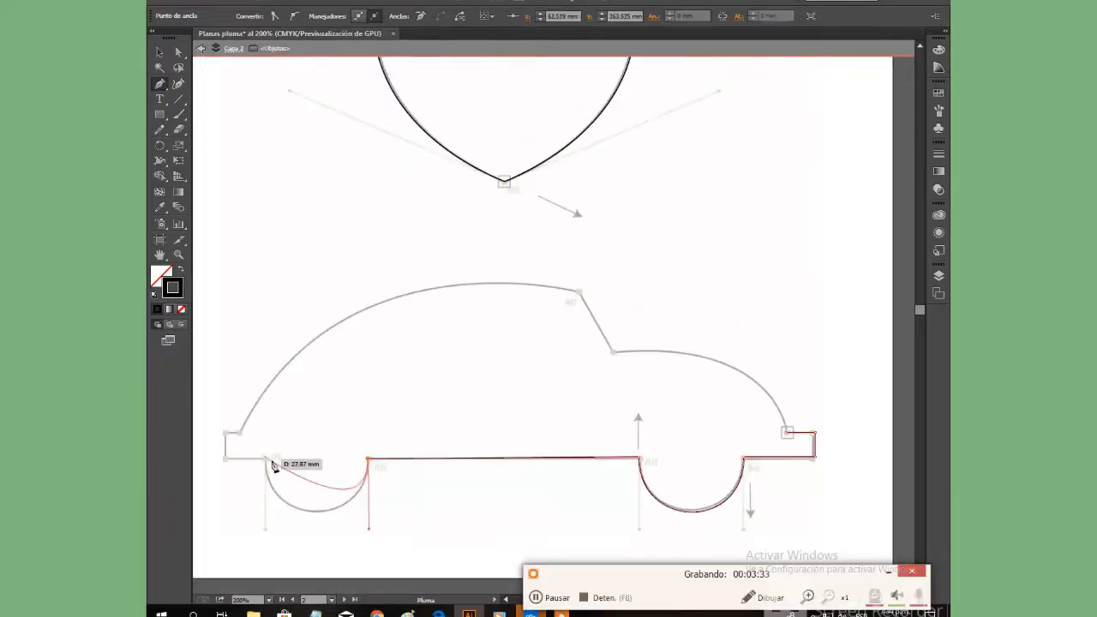
# Step: Try to trace the car's rear wheel arch as a curve with vertical handles and correct its outgoing handle
pyautogui.moveTo(275, 458)
pyautogui.mouseDown()
pyautogui.moveTo(264, 460)
pyautogui.moveTo(264, 372)
pyautogui.moveTo(264, 388)
pyautogui.mouseUp()
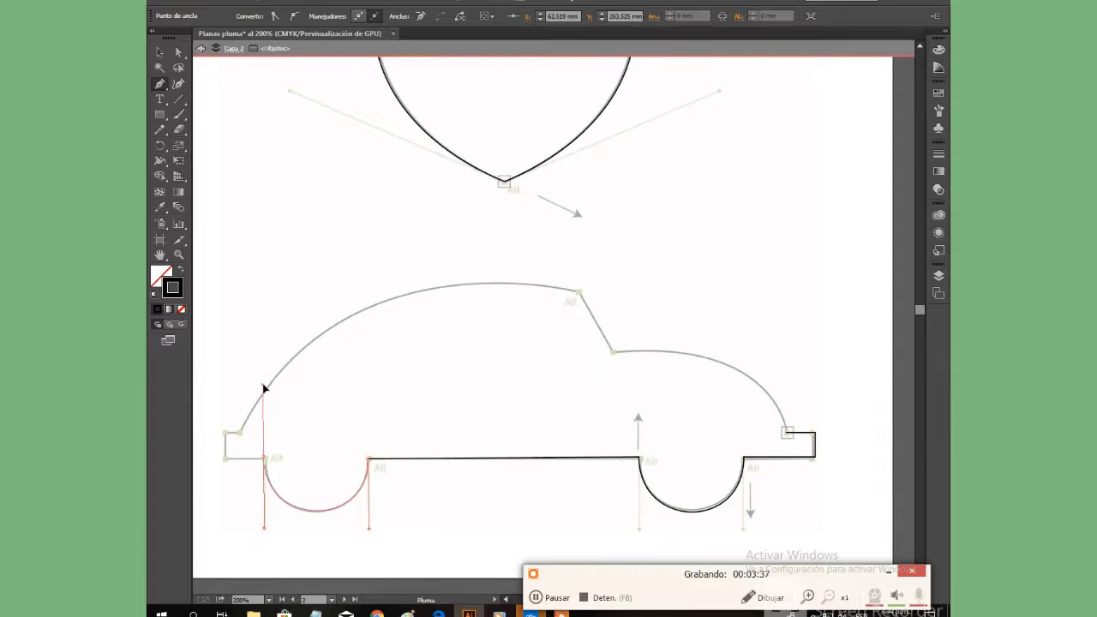
pyautogui.moveTo(265, 388); pyautogui.dragTo(264, 386)
pyautogui.rightClick(264, 385)
pyautogui.click(281, 393)
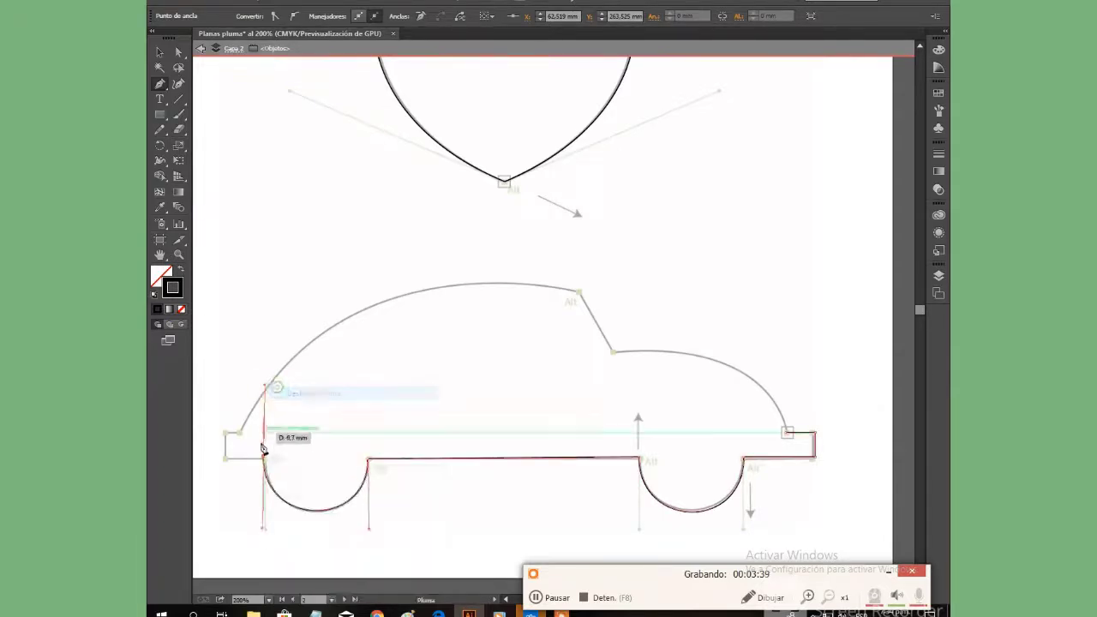
pyautogui.rightClick(264, 420)
pyautogui.click(286, 217)
pyautogui.click(265, 459)
pyautogui.click(270, 432)
pyautogui.rightClick(270, 431)
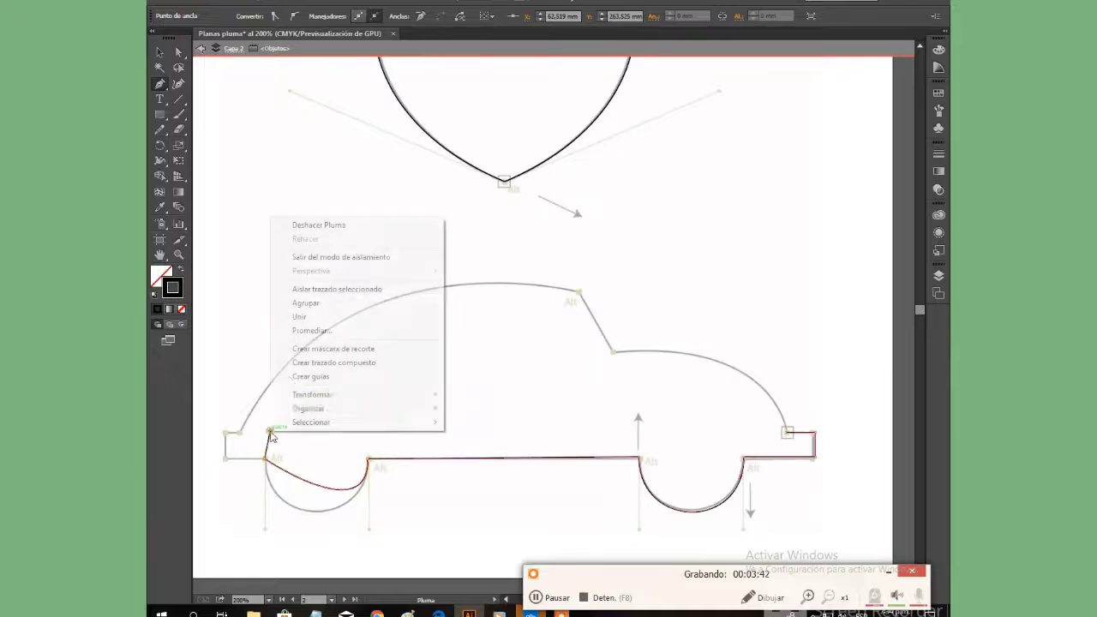
pyautogui.click(287, 226)
pyautogui.rightClick(294, 229)
pyautogui.click(297, 234)
pyautogui.click(304, 233)
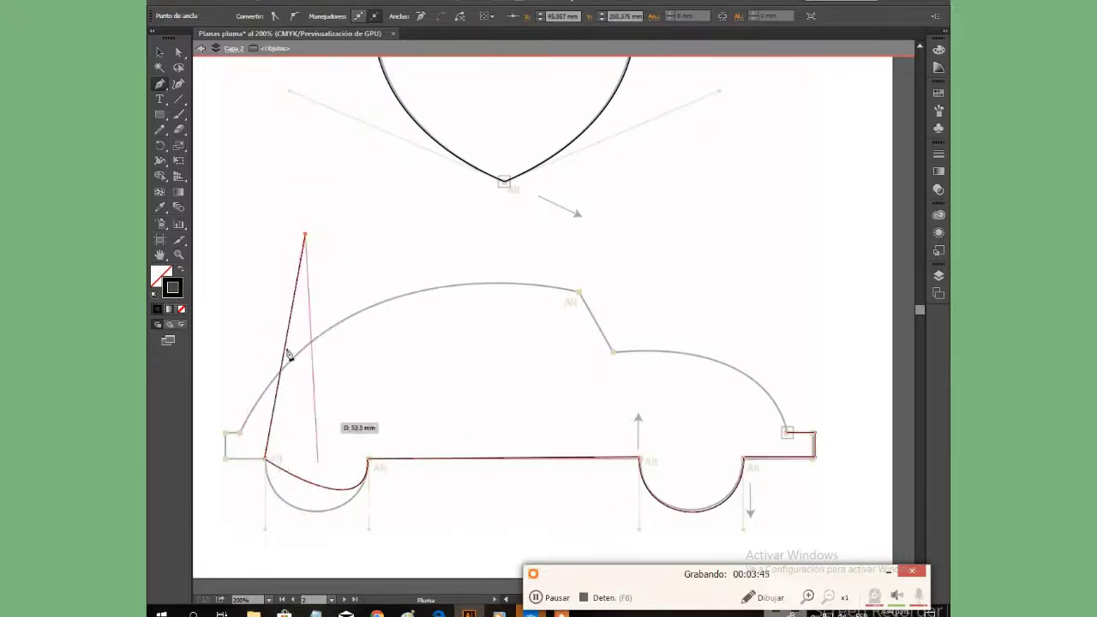
pyautogui.rightClick(307, 347)
pyautogui.click(306, 349)
pyautogui.rightClick(308, 346)
pyautogui.click(311, 354)
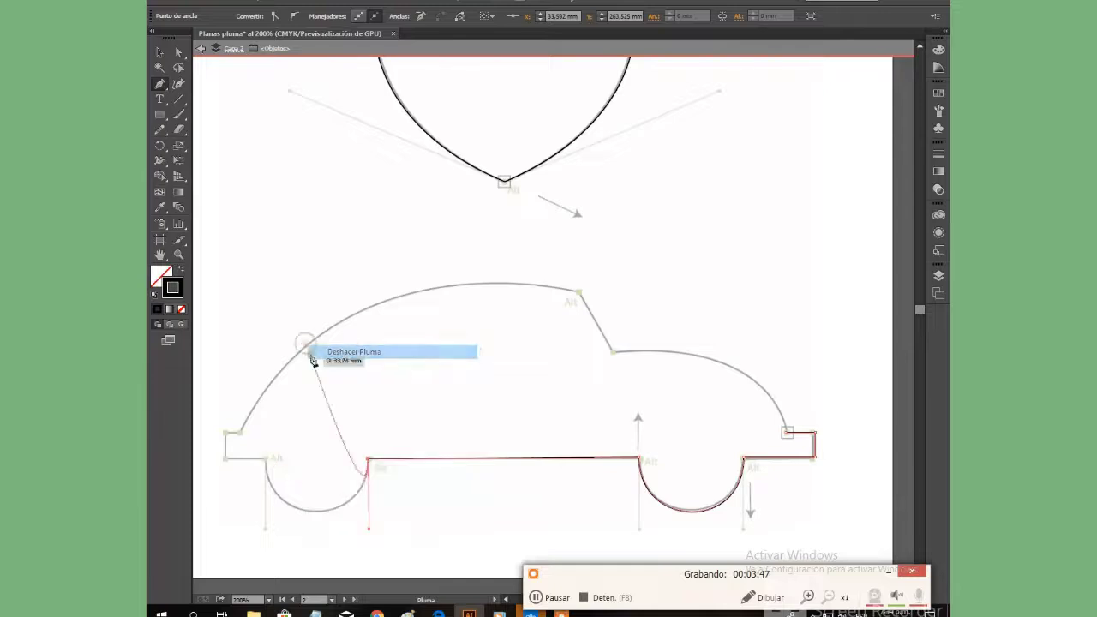
# Step: Trace the car's rear wheel arch as a semicircular curve, pulling its end anchor's handle straight up to the body outline
pyautogui.moveTo(266, 462); pyautogui.dragTo(268, 414)
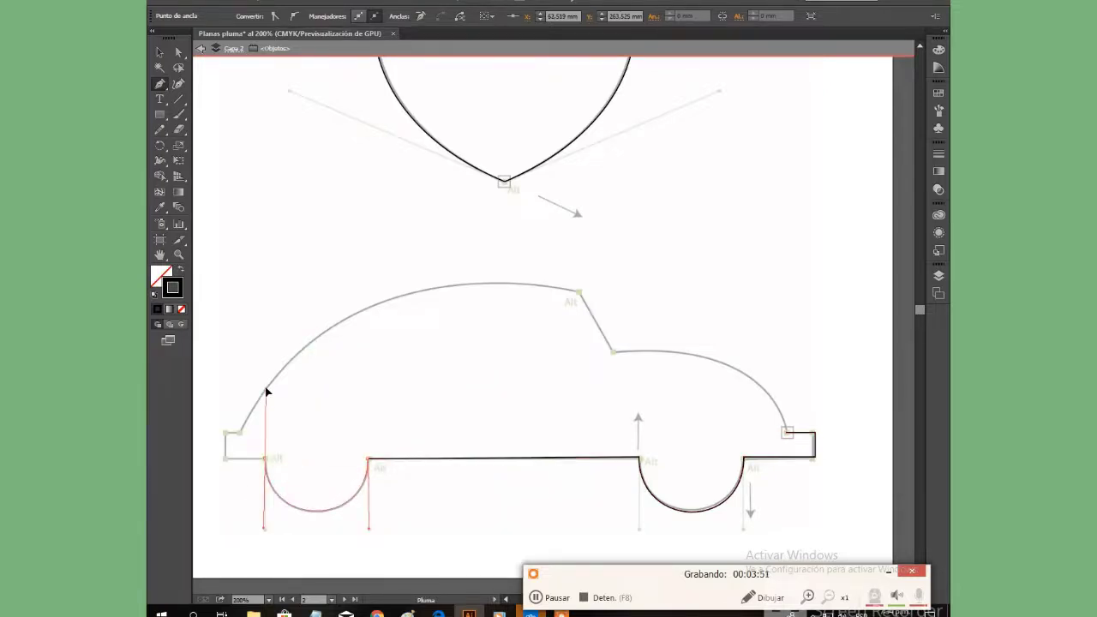
pyautogui.moveTo(264, 391); pyautogui.dragTo(264, 387)
pyautogui.click(264, 386)
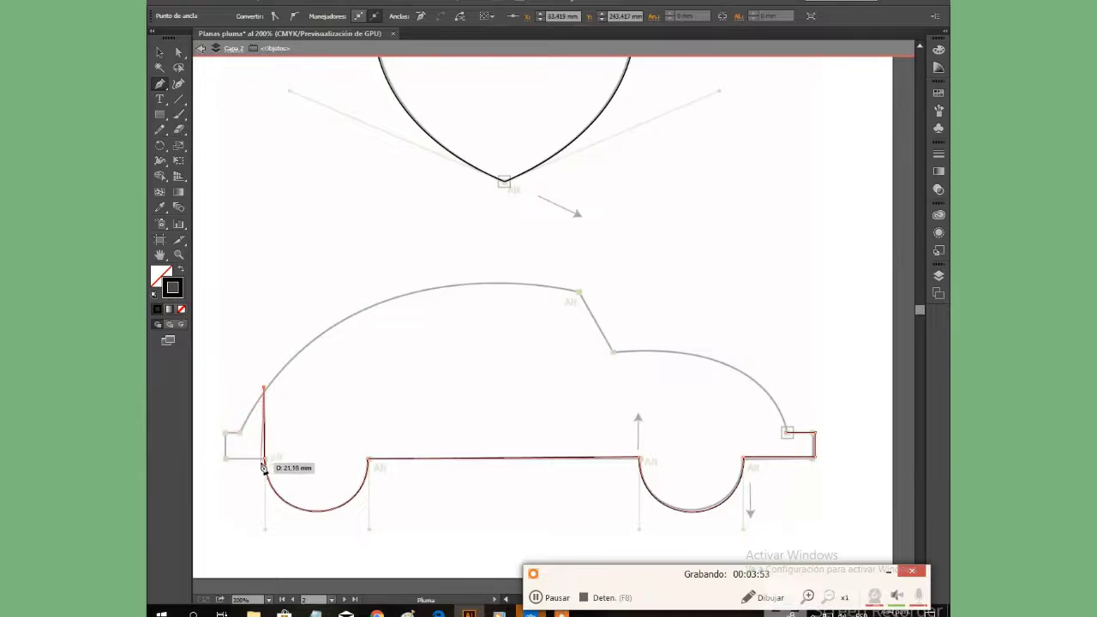
pyautogui.moveTo(267, 463); pyautogui.dragTo(265, 460)
# Step: Undo the stray points placed around the end of the car's rear wheel arch
pyautogui.rightClick(242, 440)
pyautogui.click(286, 233)
pyautogui.click(265, 459)
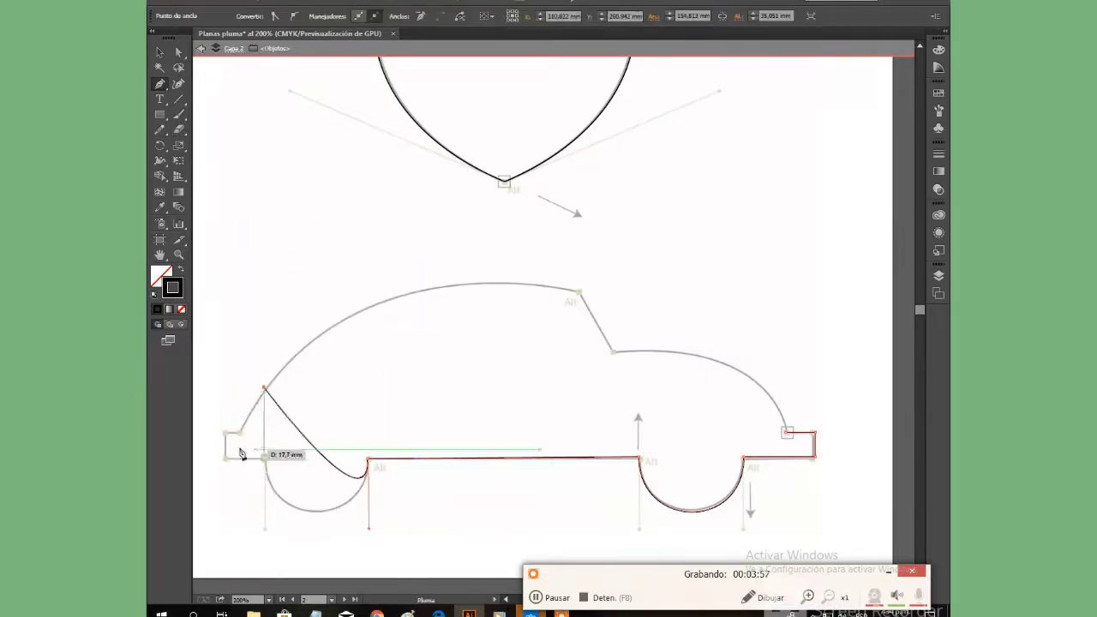
pyautogui.rightClick(266, 411)
pyautogui.click(313, 206)
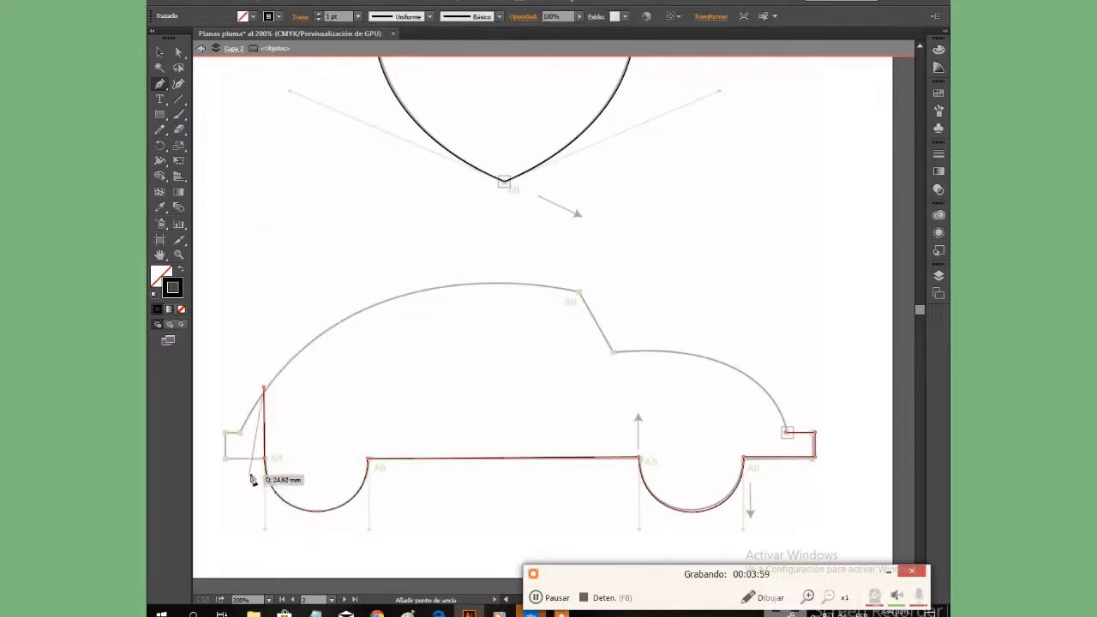